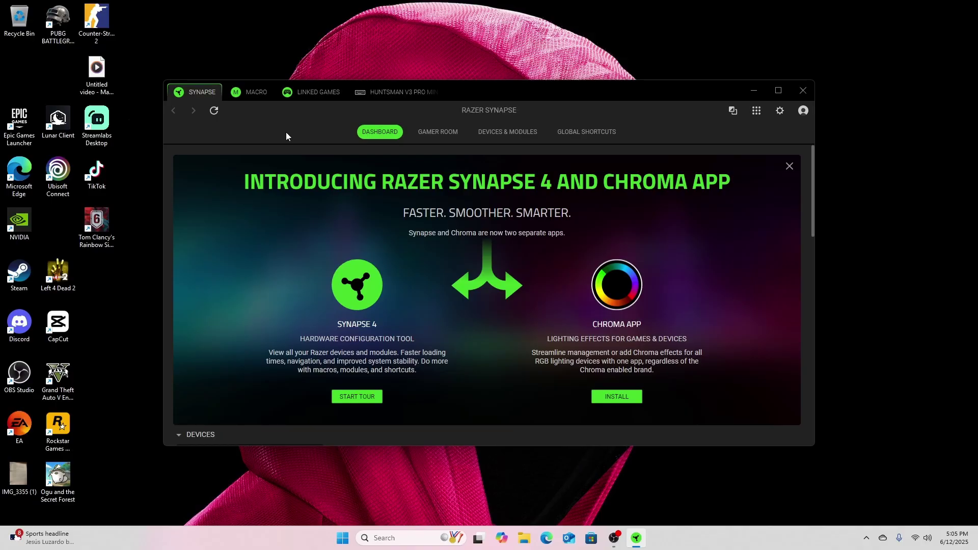
Open the Huntsman V3 Pro Mini's actuation settings and switch to the FPS Rapid Trigger profile
click(504, 133)
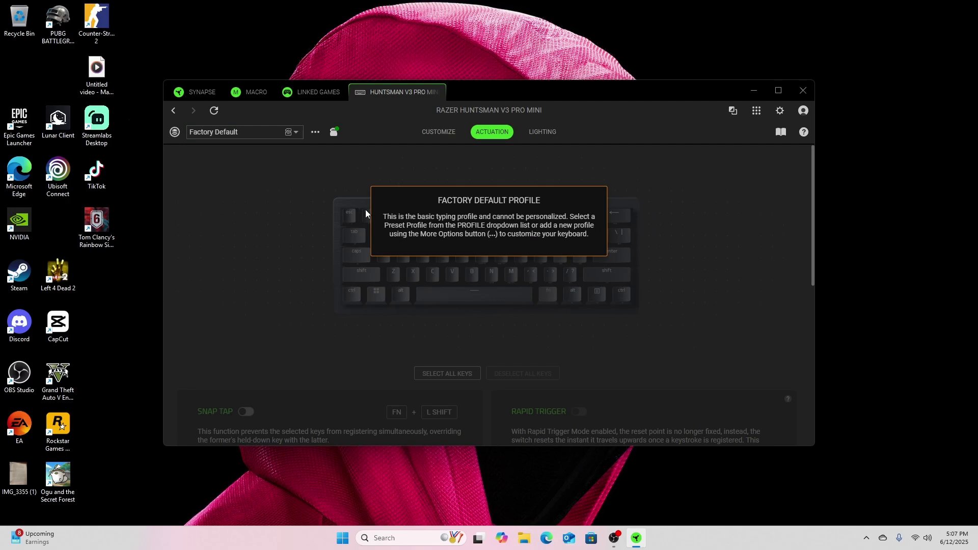
click(301, 133)
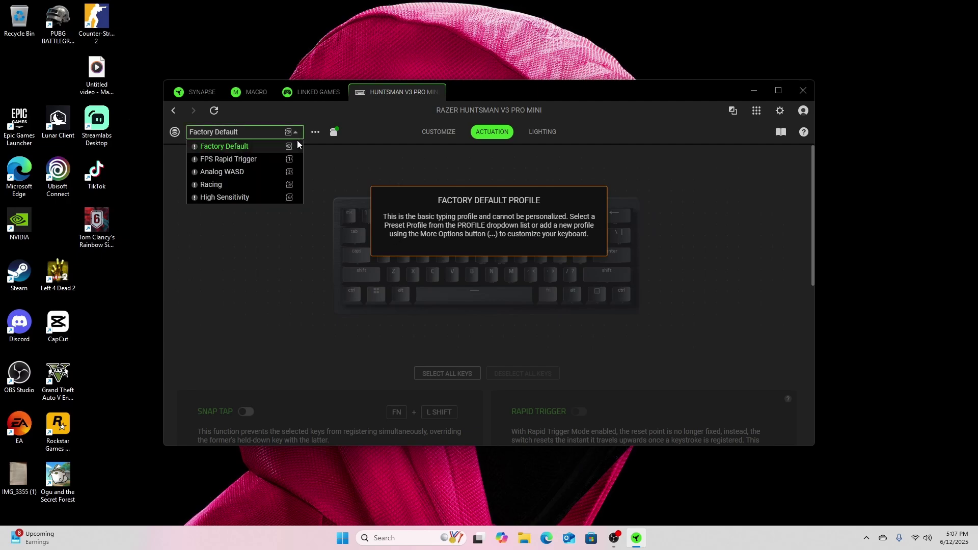
click(270, 160)
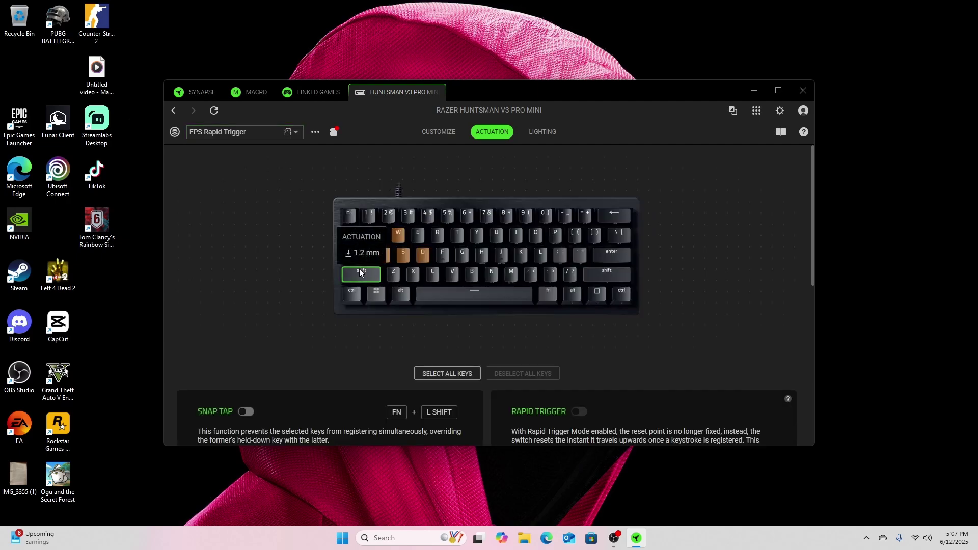
Enable Snap Tap for the A and D keys and test both assigned keys
scroll(316, 336, down, 4)
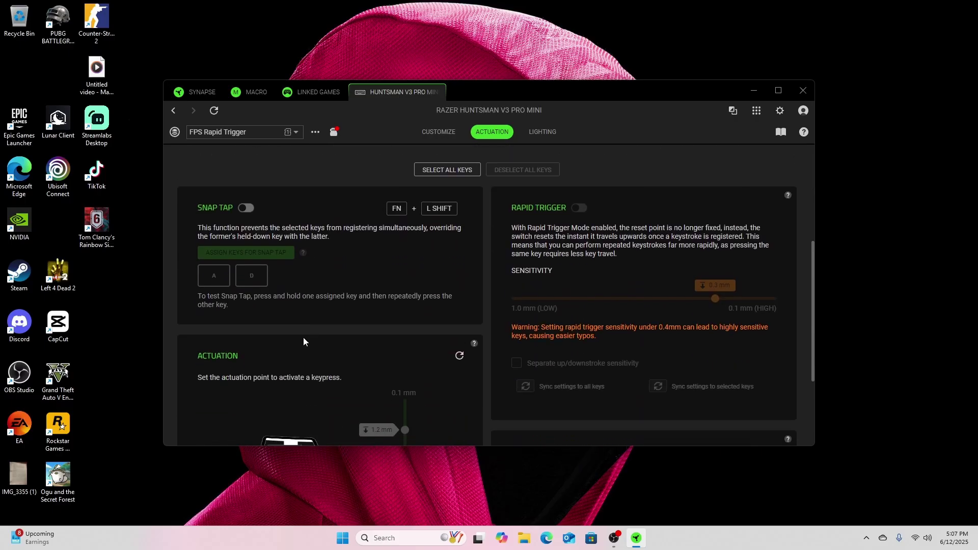
click(240, 207)
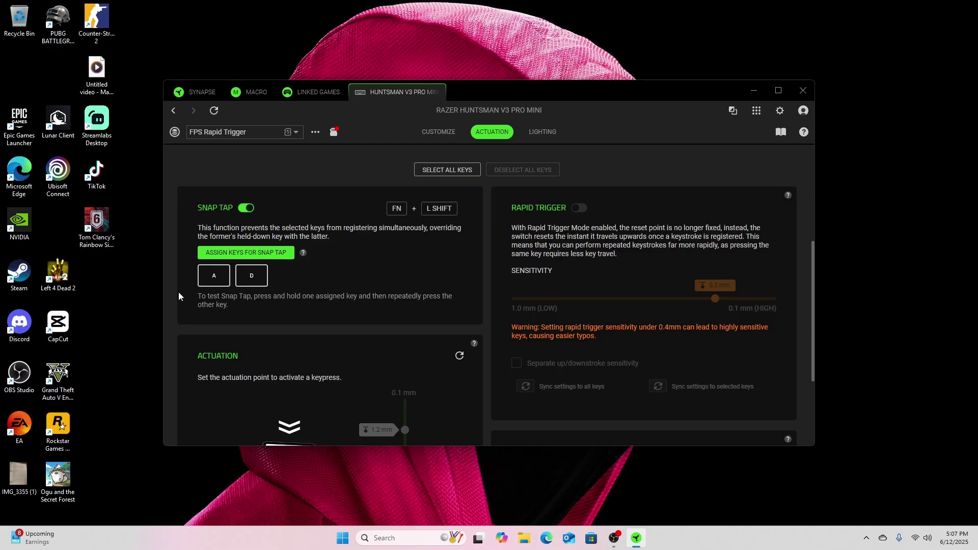
key(d)
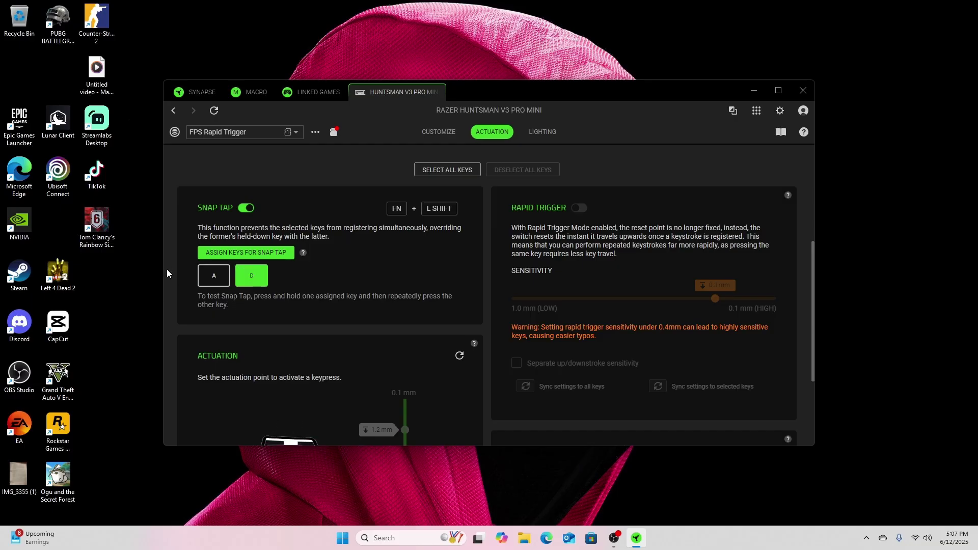
key(a)
Select the A key on the keyboard layout and set its actuation point to 0.1 mm
scroll(366, 271, down, 3)
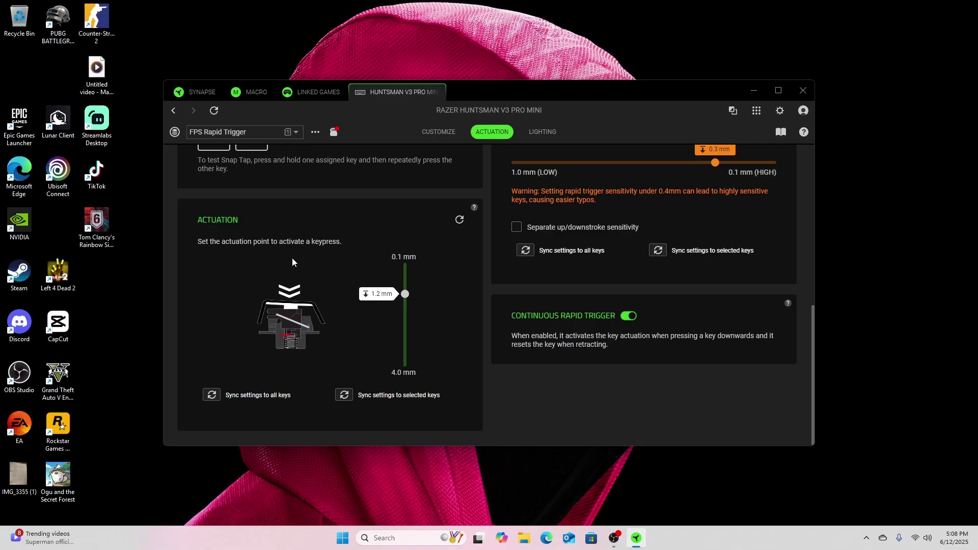
scroll(306, 258, up, 6)
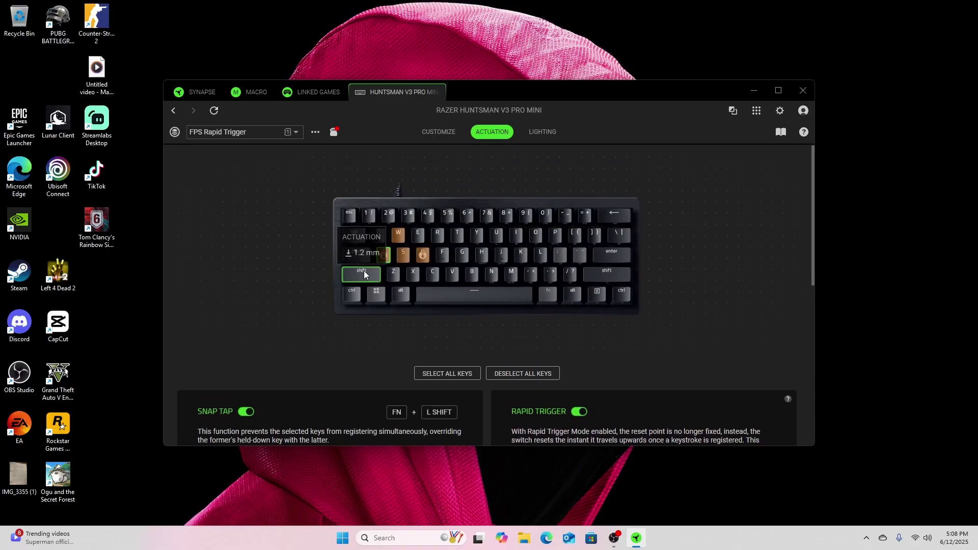
scroll(313, 338, down, 6)
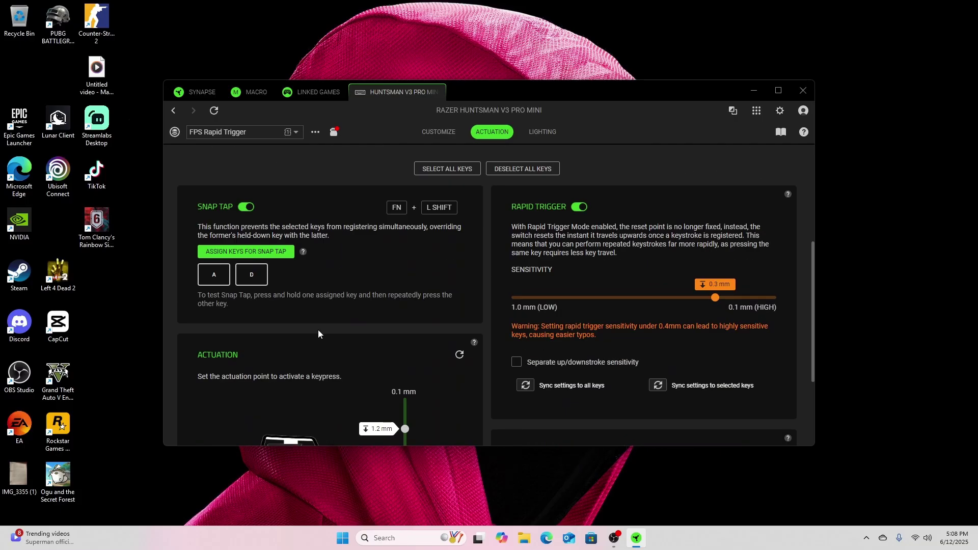
drag(406, 329, 407, 298)
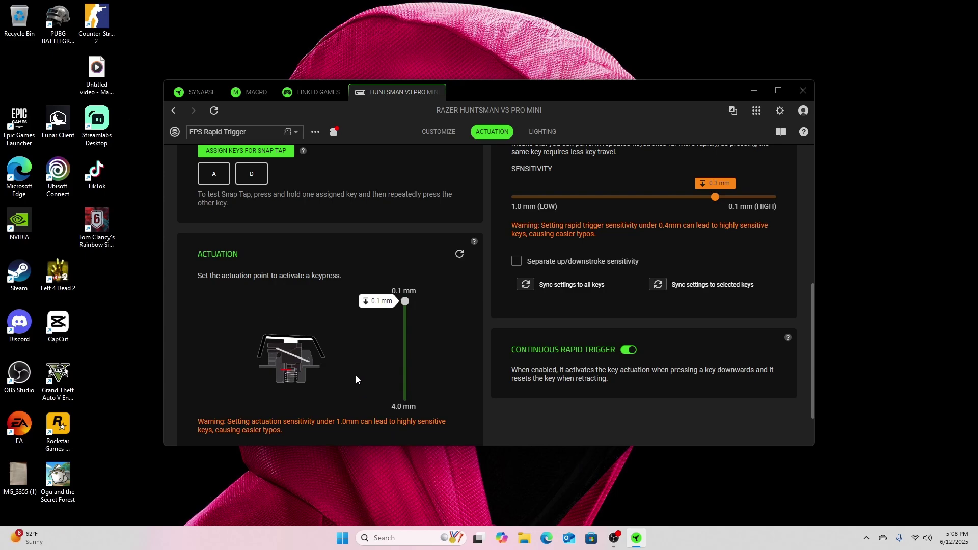
scroll(356, 375, down, 2)
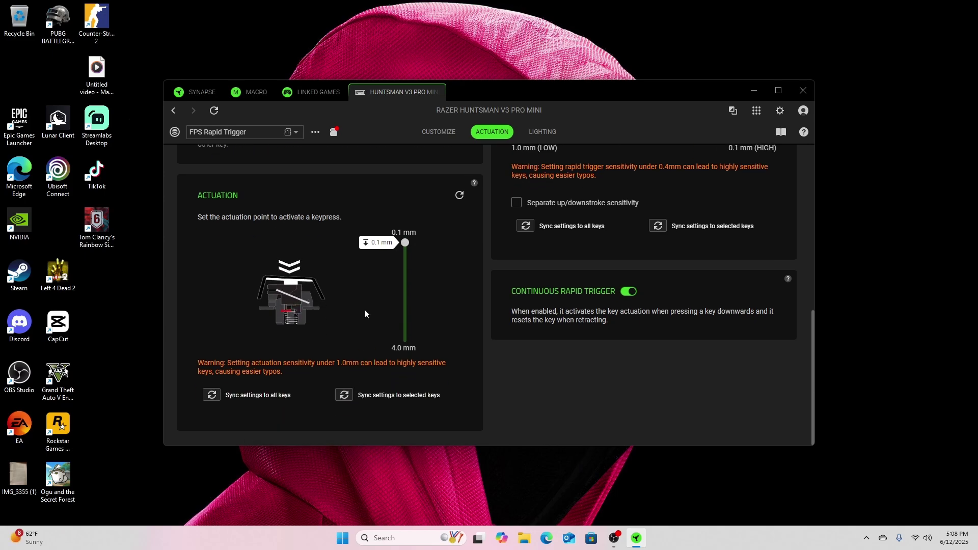
Set the actuation points of the S and D keys to 0.1 mm, one after the other
scroll(362, 263, up, 8)
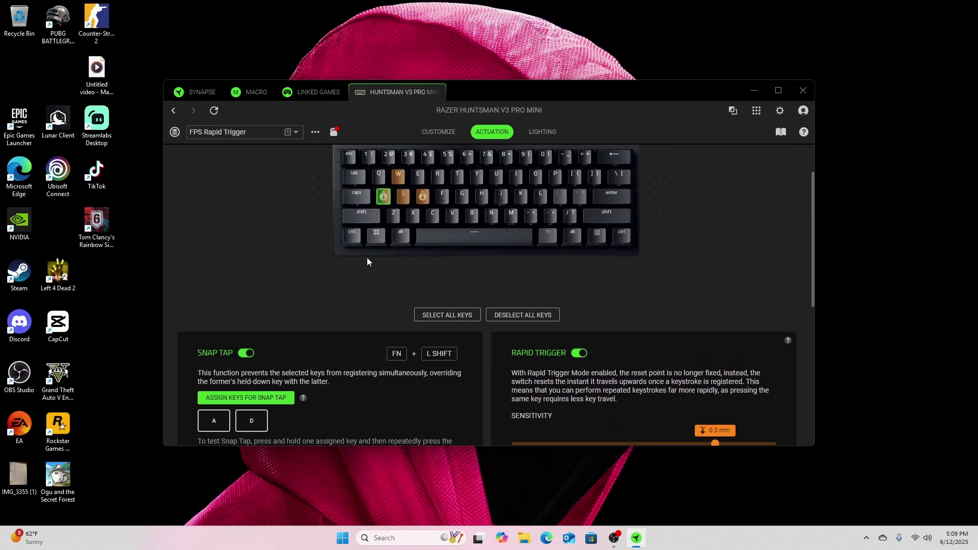
mouse_move(403, 200)
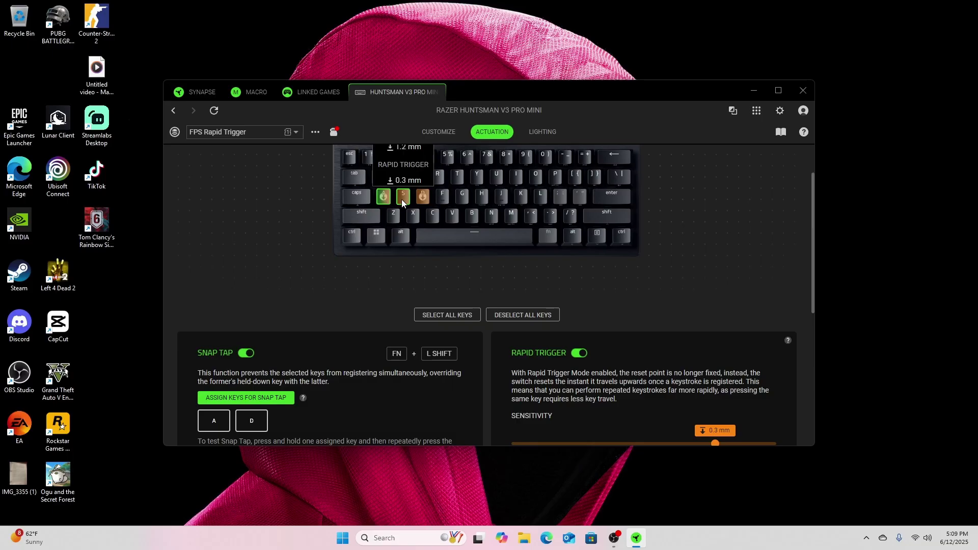
scroll(401, 202, down, 5)
drag(405, 293, 410, 240)
scroll(410, 242, up, 5)
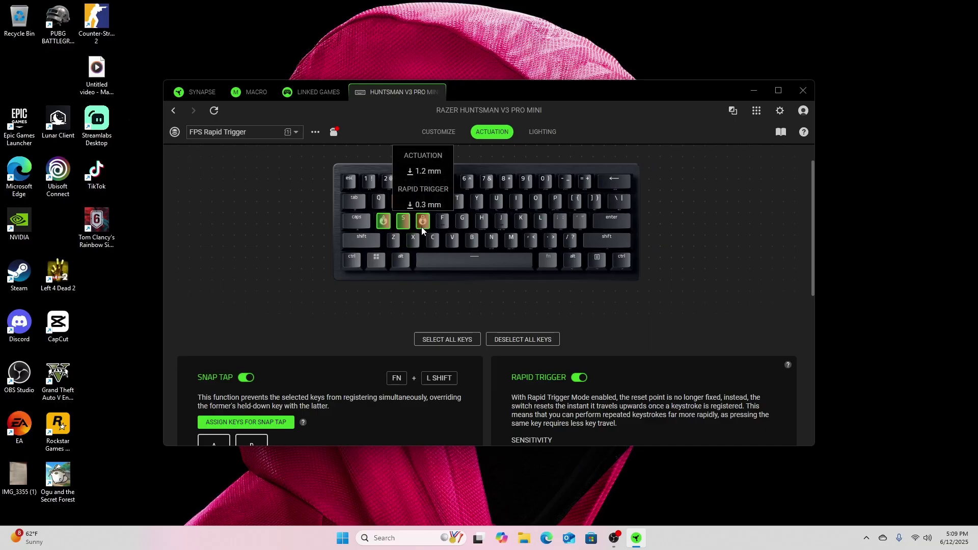
scroll(419, 230, down, 5)
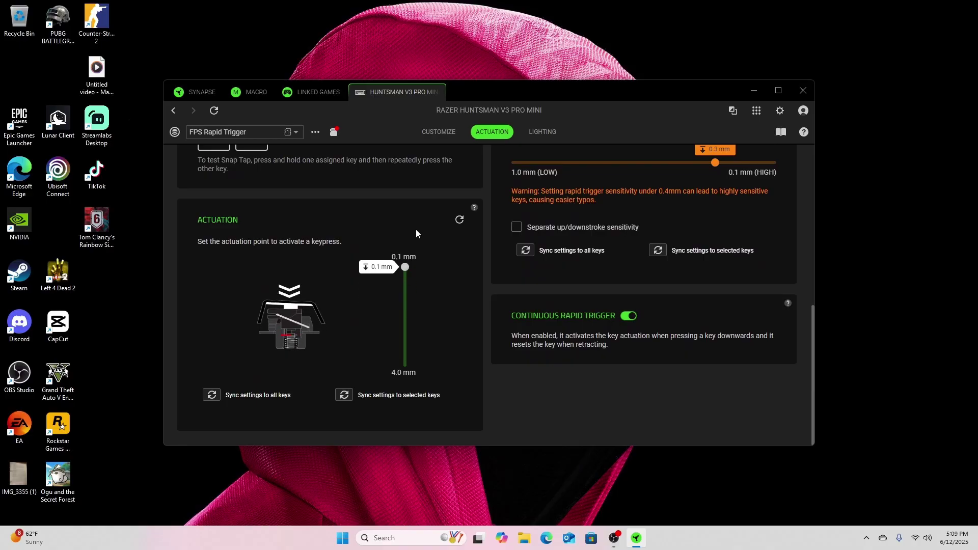
Select the W key and set its actuation point to 0.1 mm
scroll(416, 231, up, 5)
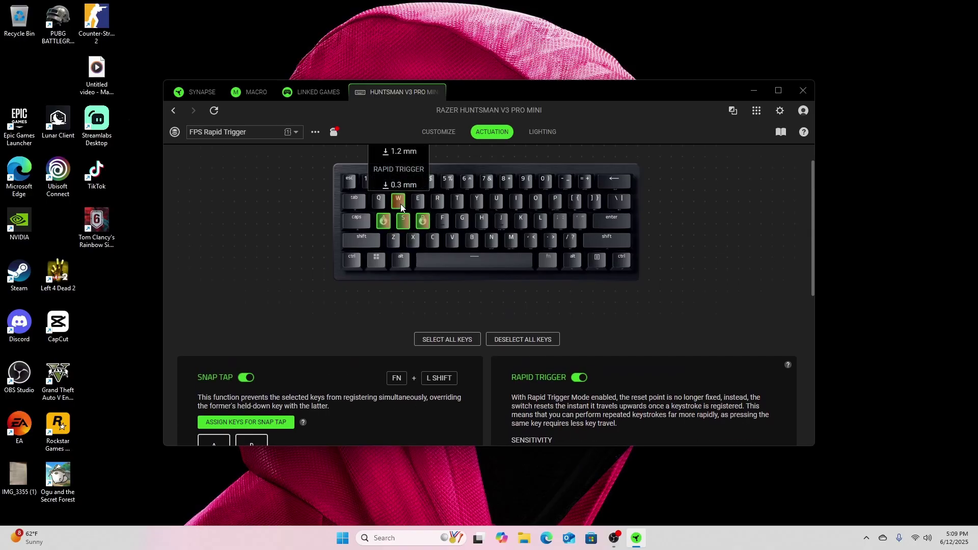
scroll(399, 253, down, 5)
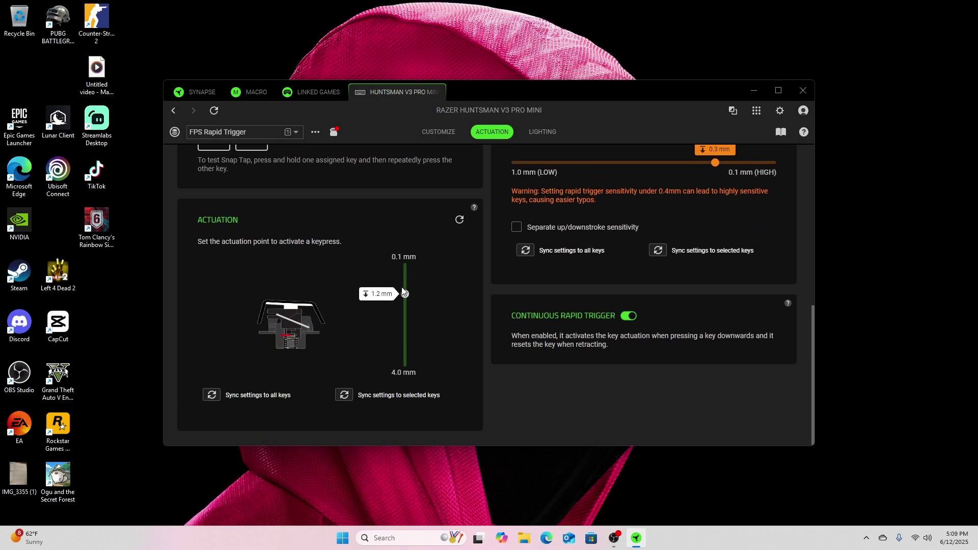
drag(406, 289, 407, 266)
scroll(415, 255, up, 3)
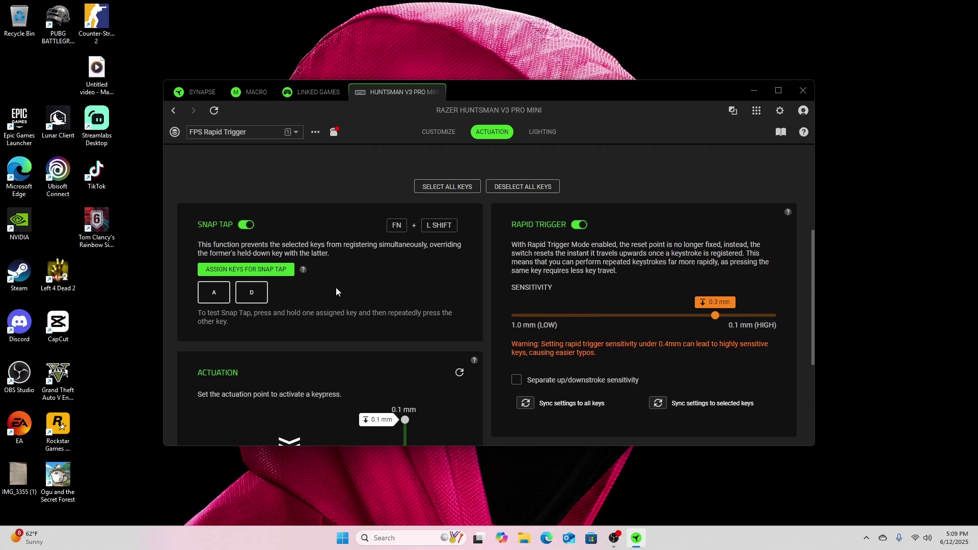
Set the actuation points of the E key and the spacebar to 0.1 mm
scroll(424, 305, up, 4)
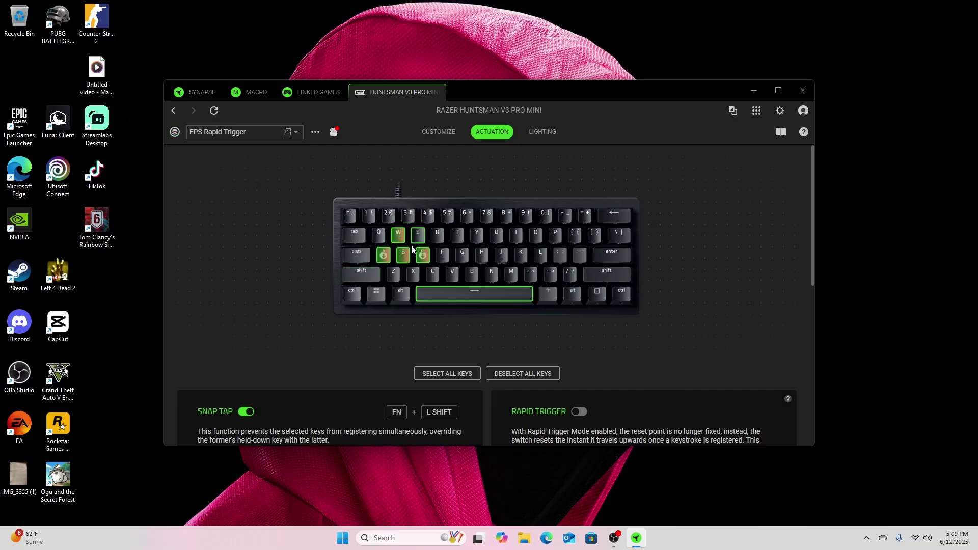
scroll(412, 246, down, 6)
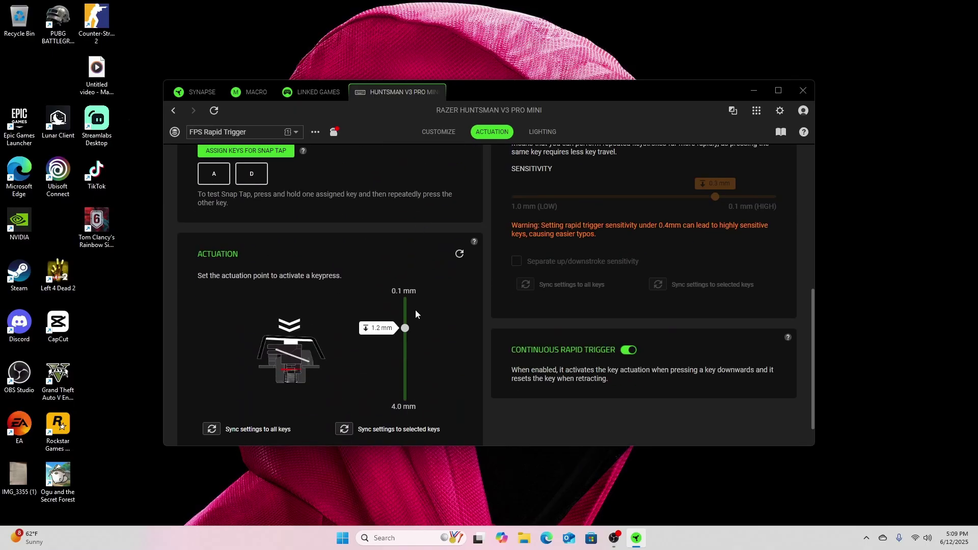
scroll(415, 310, up, 5)
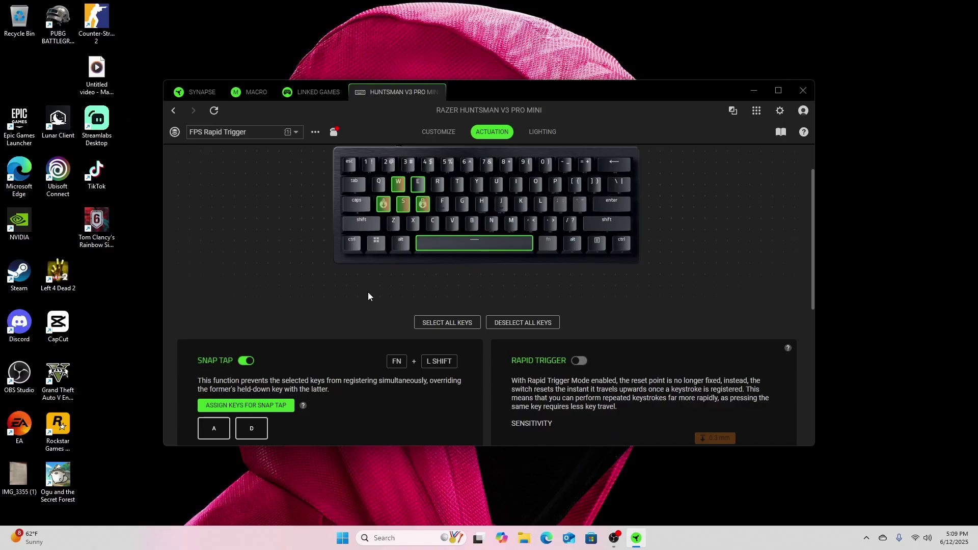
scroll(368, 292, down, 4)
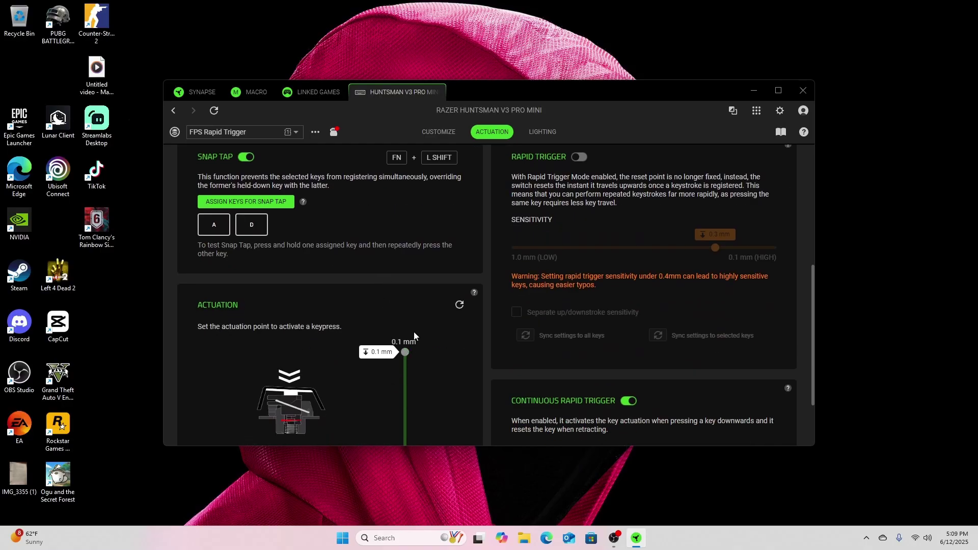
Set the actuation points of the number keys 1 and 2 to 0.1 mm, one after the other
scroll(428, 310, up, 5)
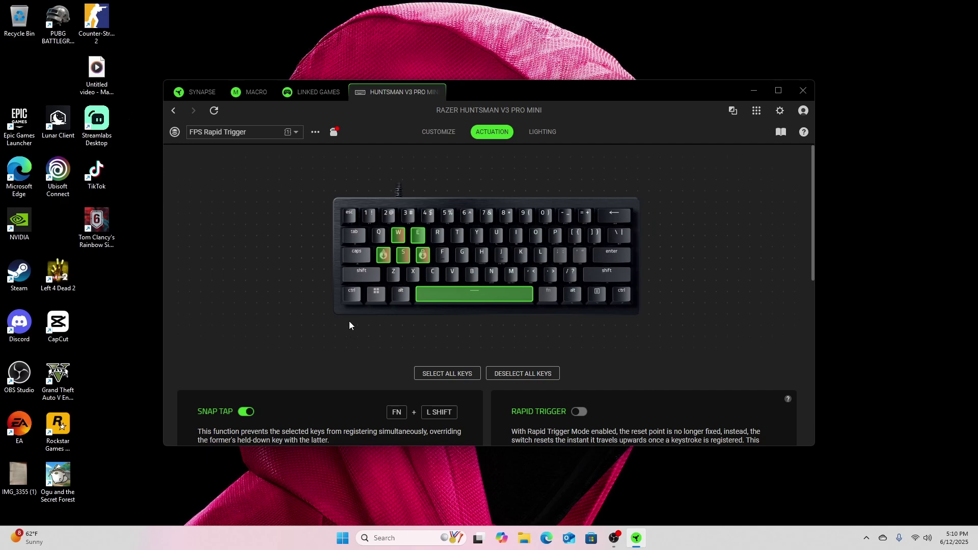
scroll(357, 260, down, 5)
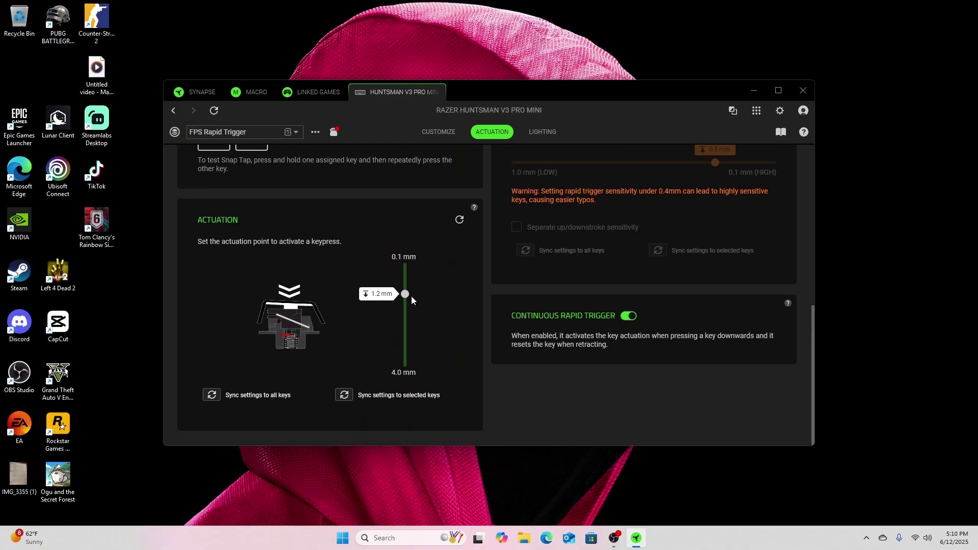
drag(406, 295, 408, 261)
scroll(415, 244, up, 5)
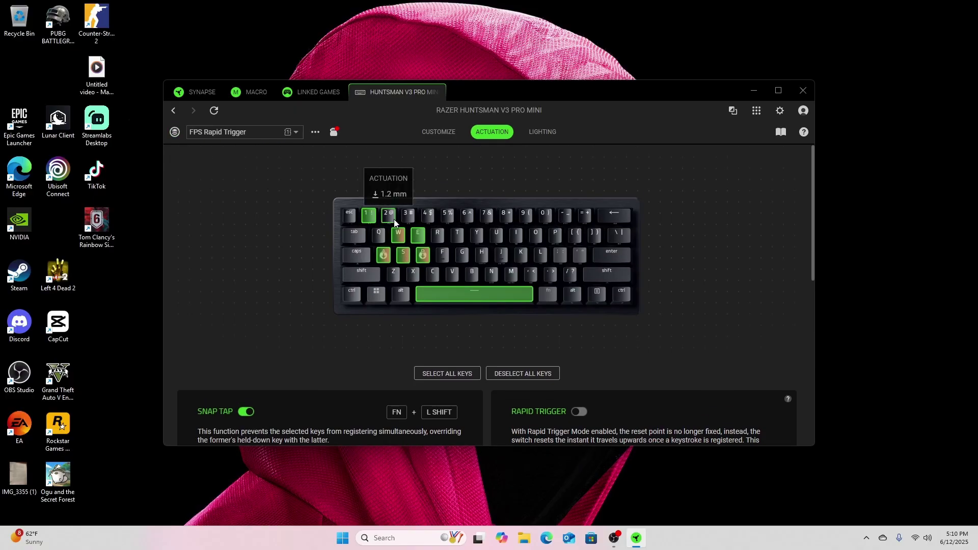
scroll(391, 281, down, 5)
drag(405, 329, 402, 264)
Select the number key 3 and set its actuation point to 0.1 mm
scroll(397, 275, up, 5)
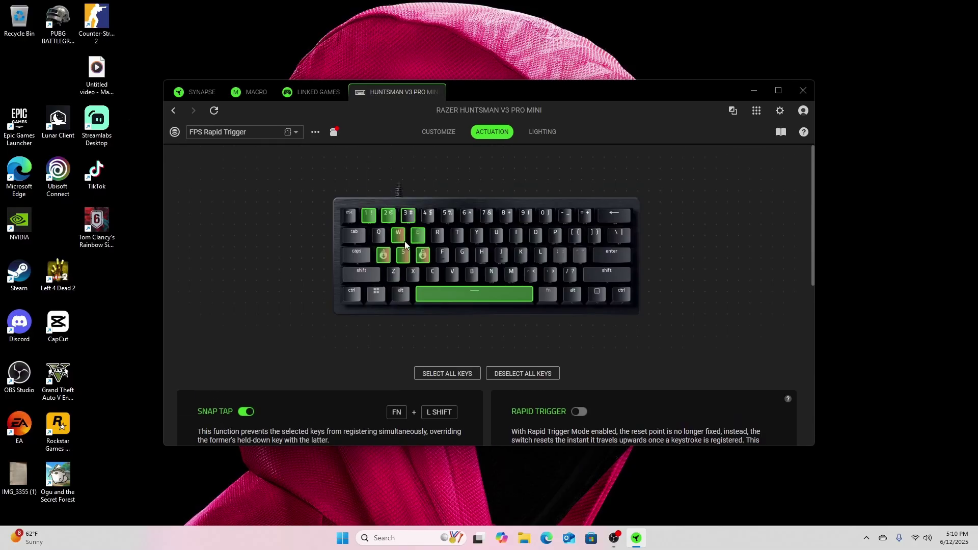
scroll(405, 240, down, 5)
drag(408, 322, 406, 315)
scroll(408, 269, up, 5)
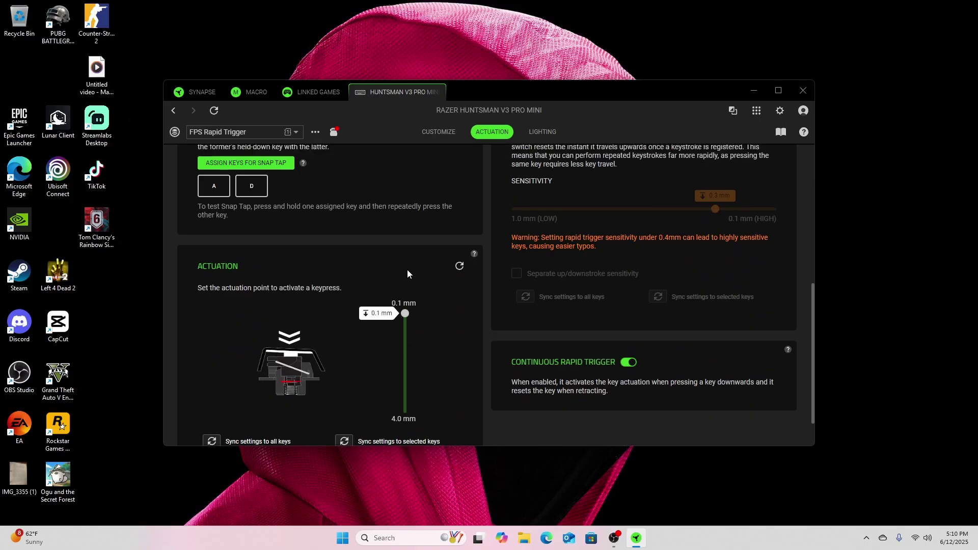
scroll(425, 248, down, 5)
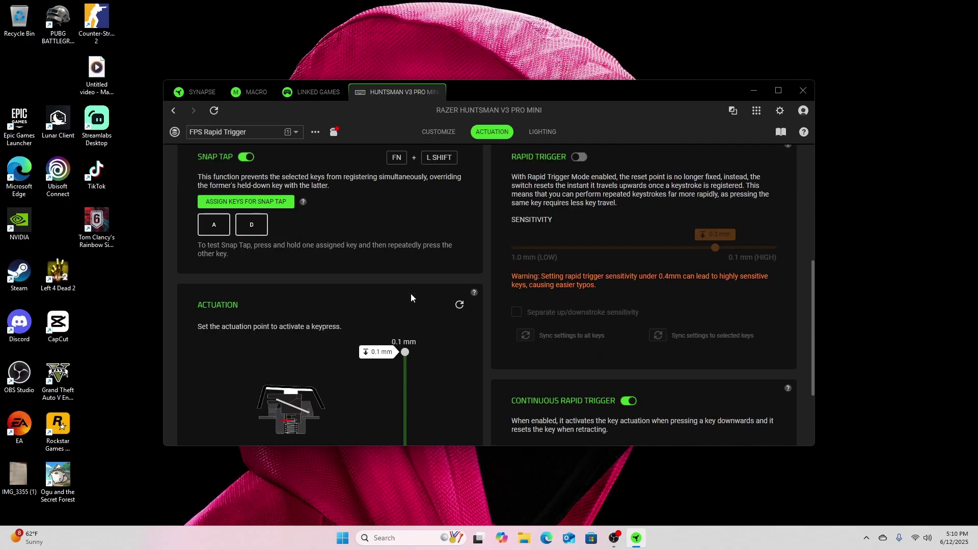
Try to select the number key 4 for adjusting its actuation point
scroll(407, 336, up, 5)
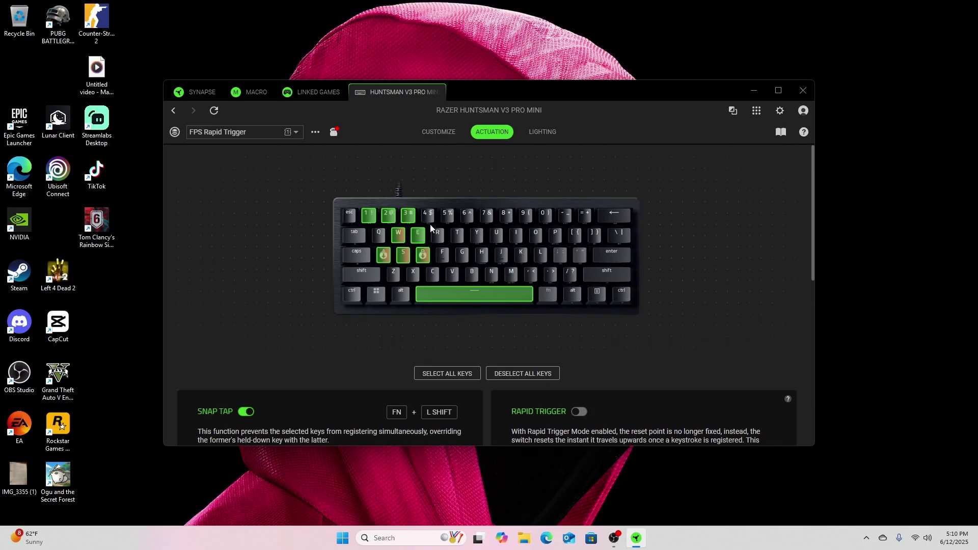
mouse_move(430, 215)
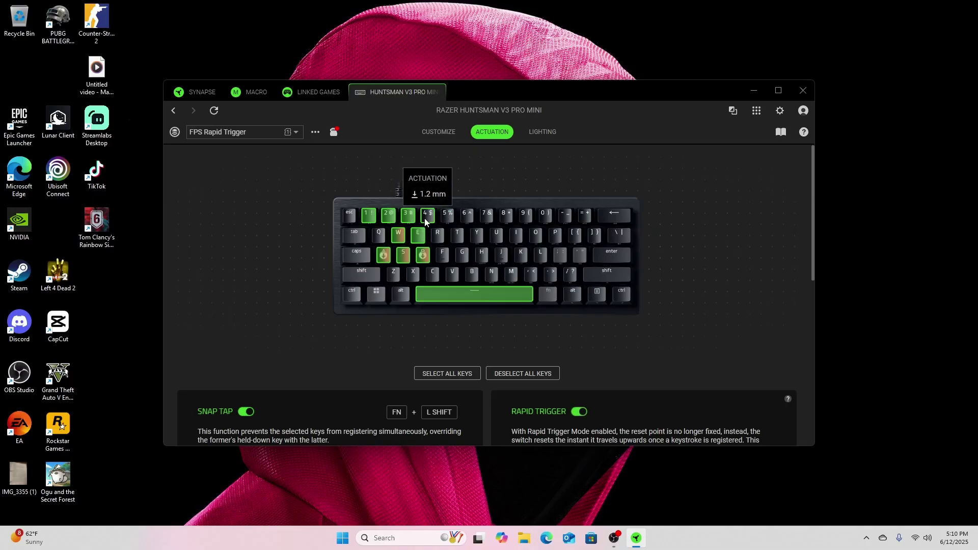
scroll(425, 219, down, 6)
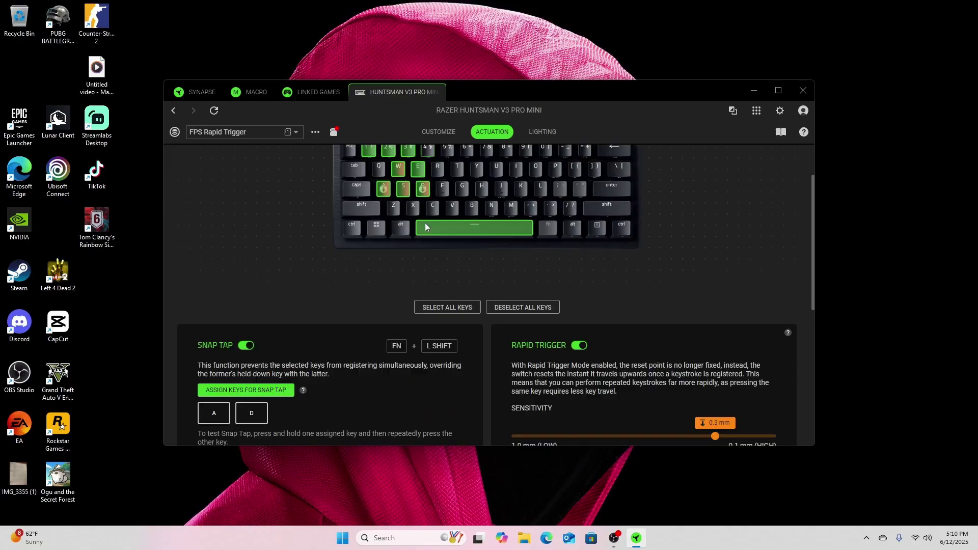
scroll(424, 216, up, 6)
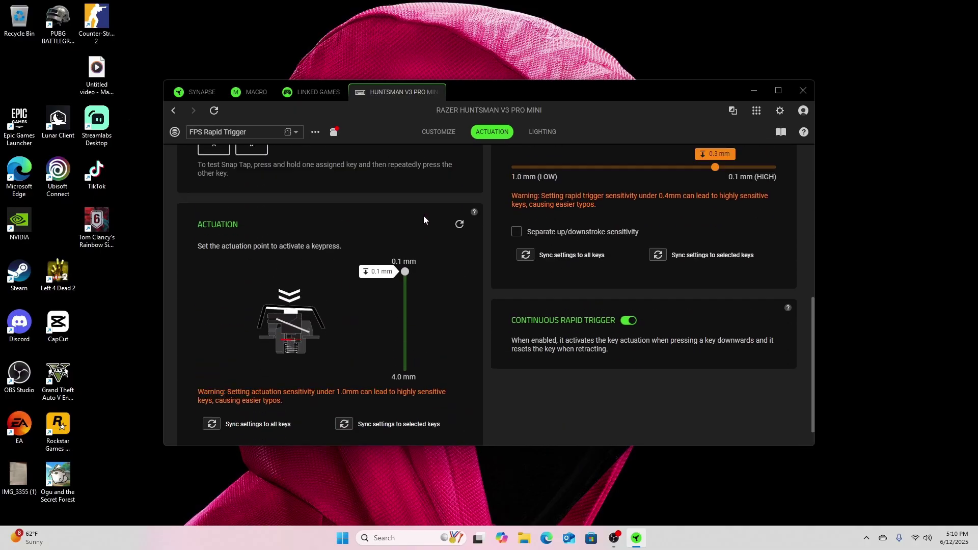
Select the number key 5 and set its actuation point to 0.1 mm
click(448, 154)
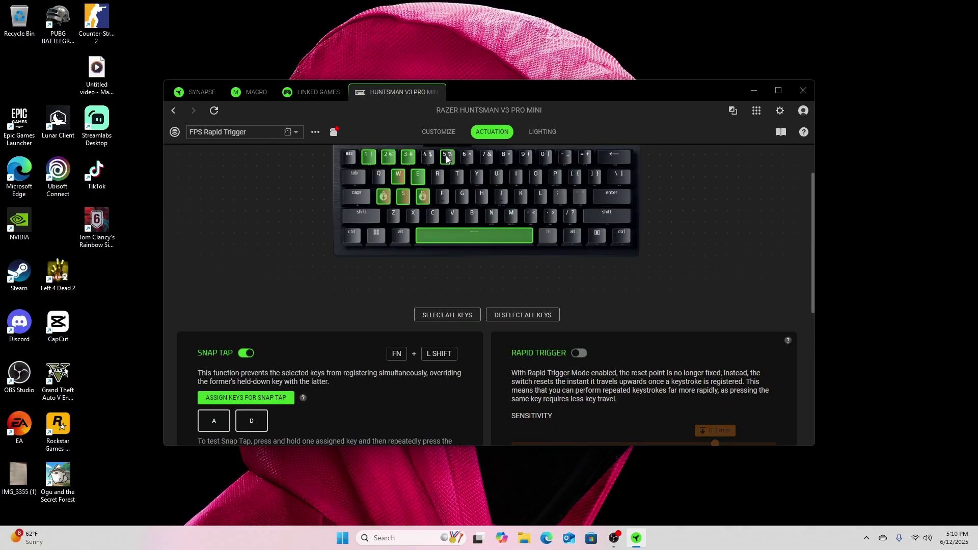
scroll(442, 219, down, 5)
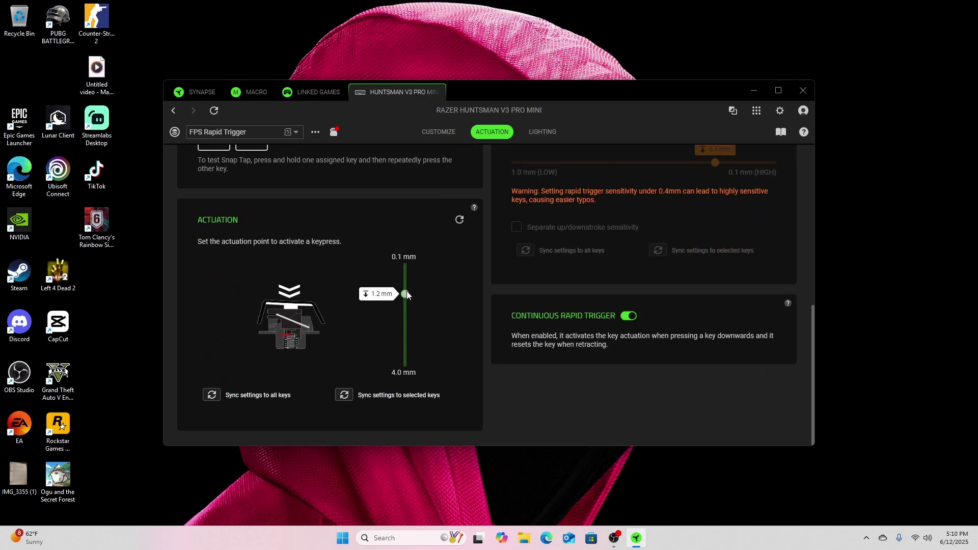
drag(405, 294, 406, 264)
scroll(424, 249, up, 5)
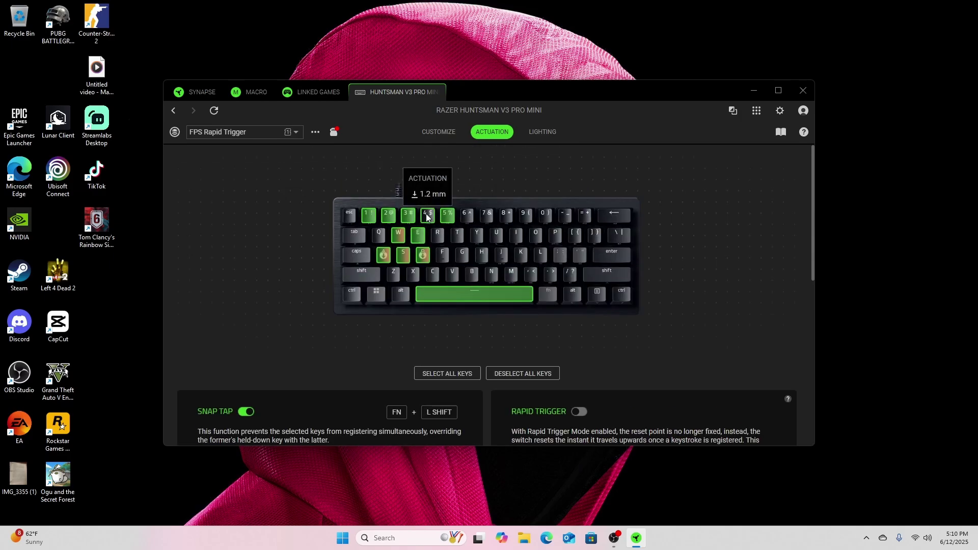
Set the actuation point of the number key 4 to 0.1 mm
scroll(429, 243, down, 5)
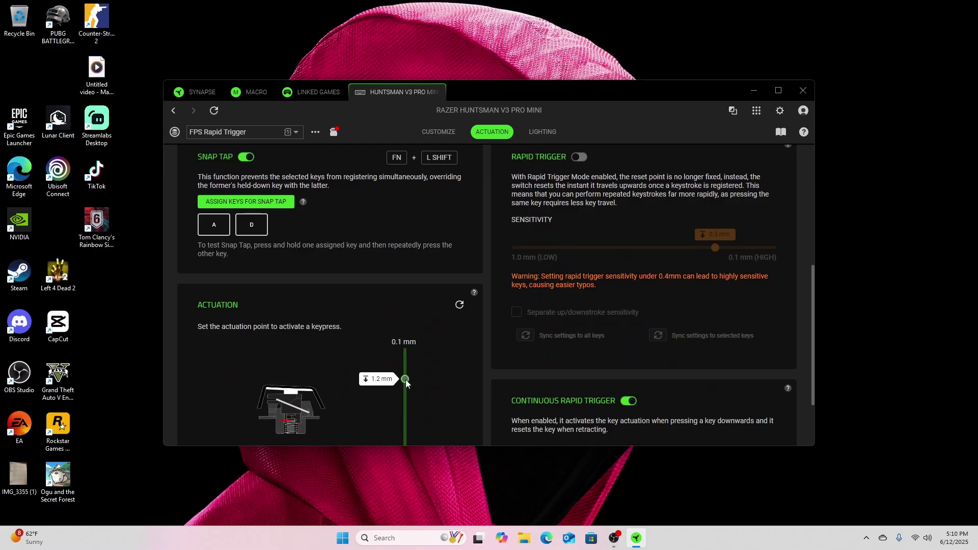
drag(406, 383, 426, 301)
scroll(425, 301, up, 5)
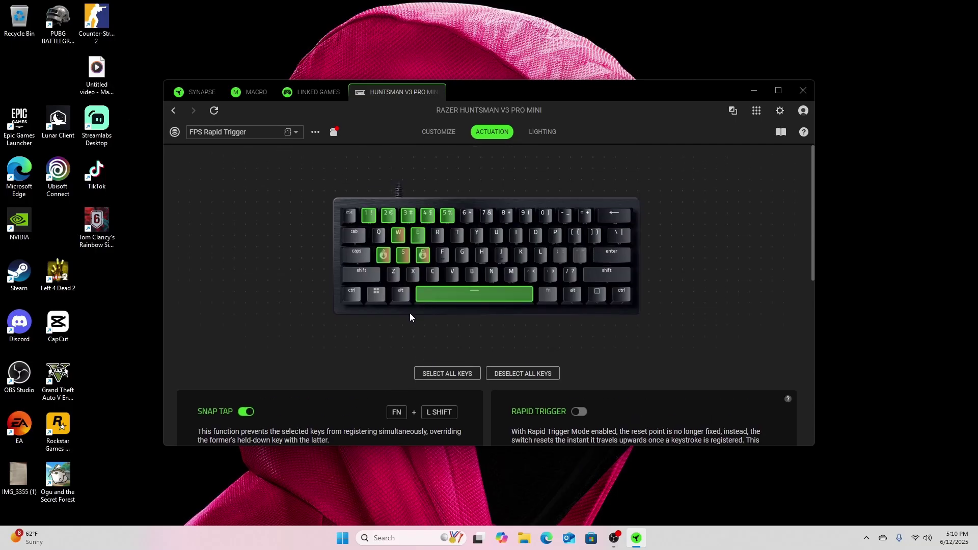
Select the Z key and set its actuation point to 0.1 mm
mouse_move(394, 279)
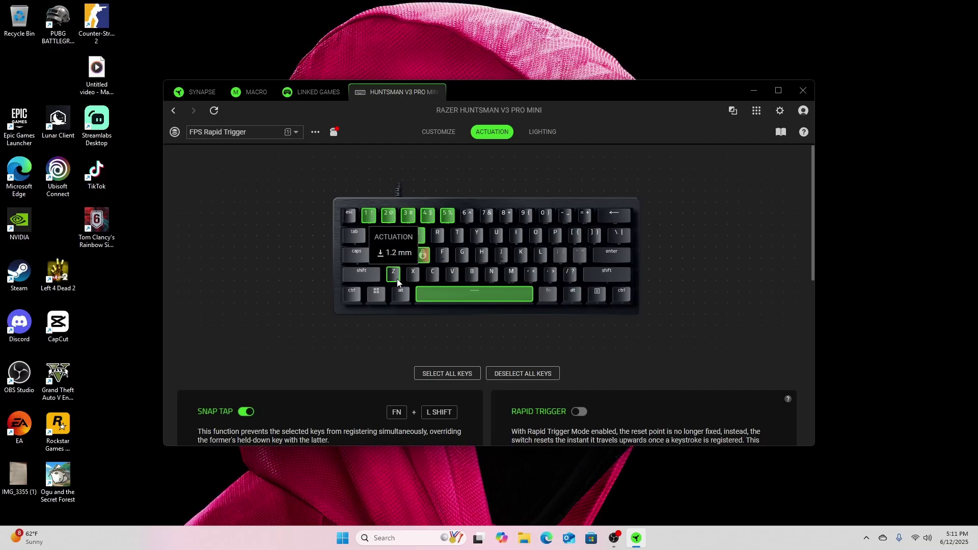
scroll(396, 280, down, 5)
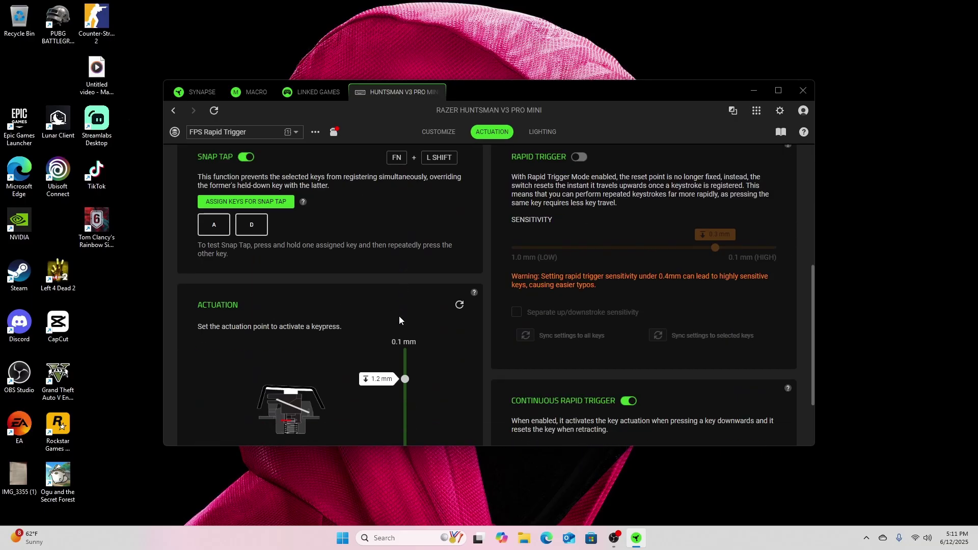
scroll(425, 295, up, 5)
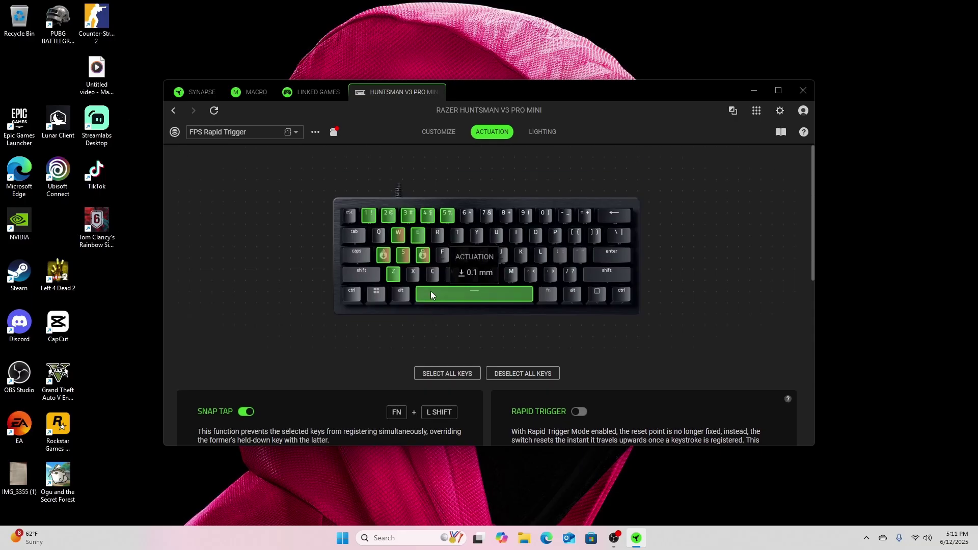
Select the number key 6 and set its actuation point to 0.1 mm
mouse_move(463, 219)
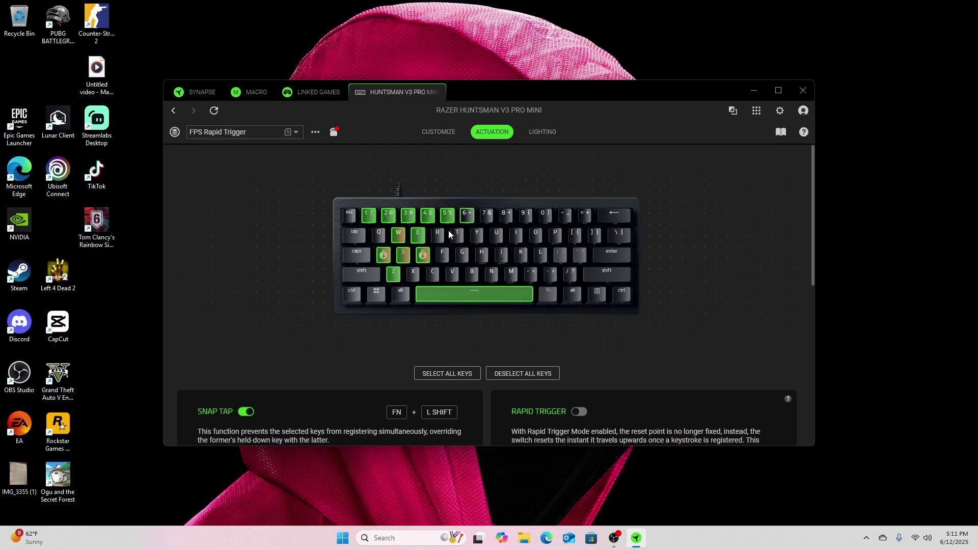
scroll(447, 231, down, 8)
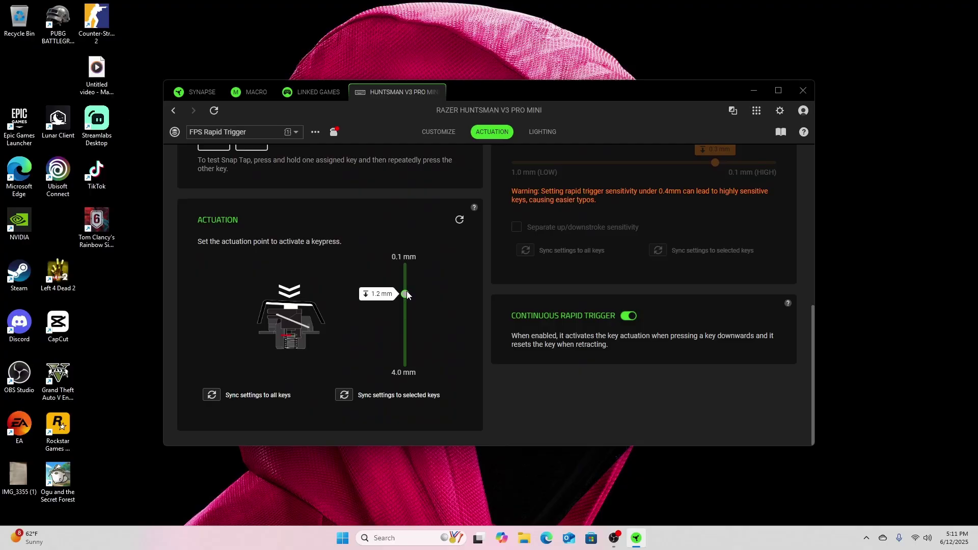
drag(406, 294, 413, 261)
scroll(435, 255, up, 5)
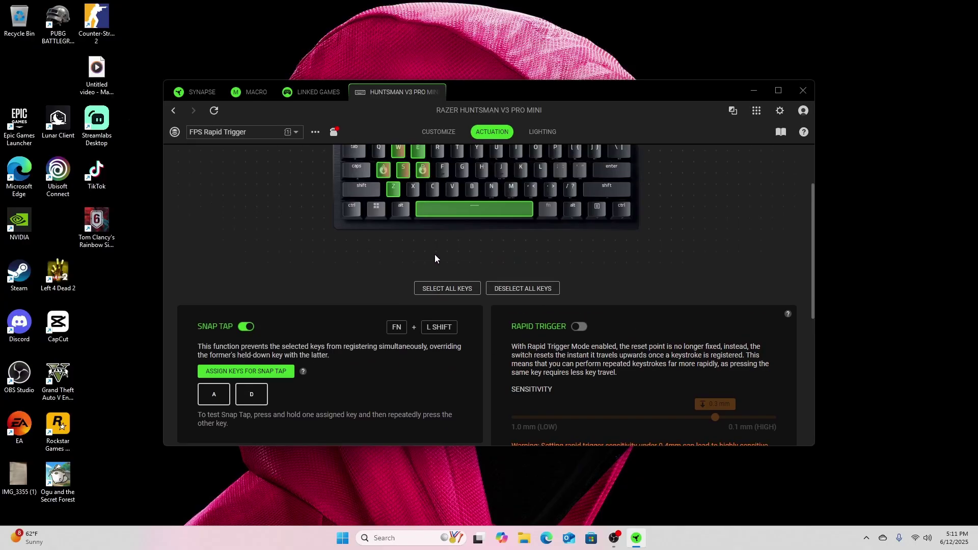
scroll(435, 258, up, 2)
mouse_move(469, 213)
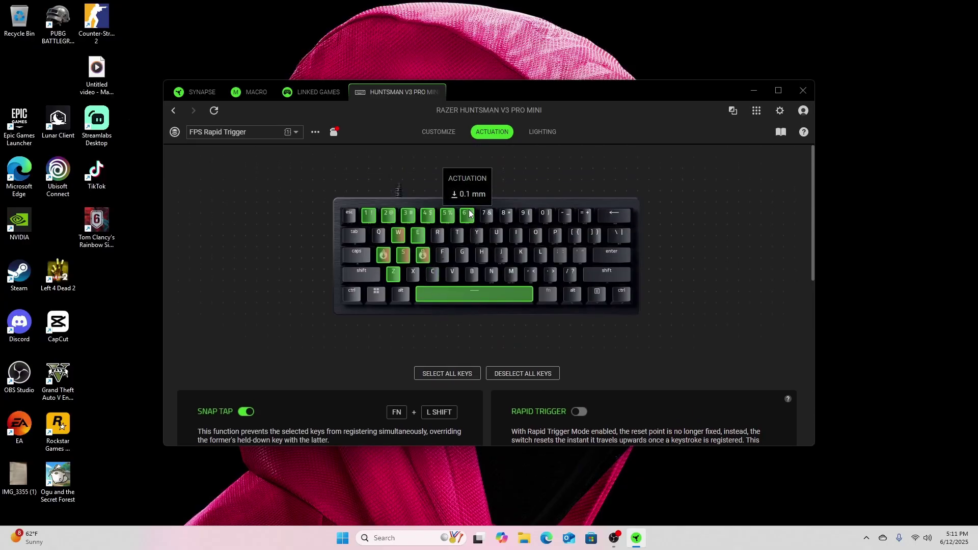
Enable Rapid Trigger for the customized keys and set its sensitivity to 0.1 mm
mouse_move(372, 223)
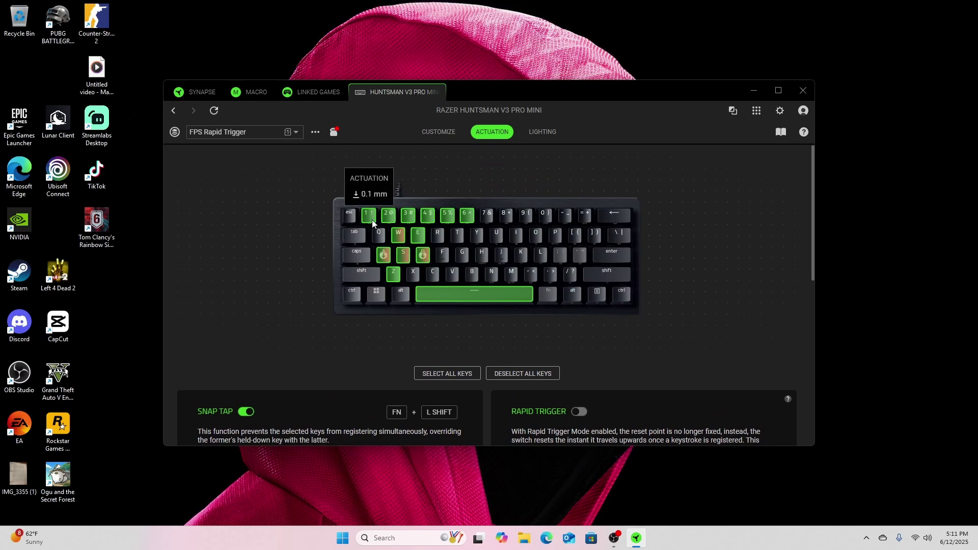
mouse_move(408, 265)
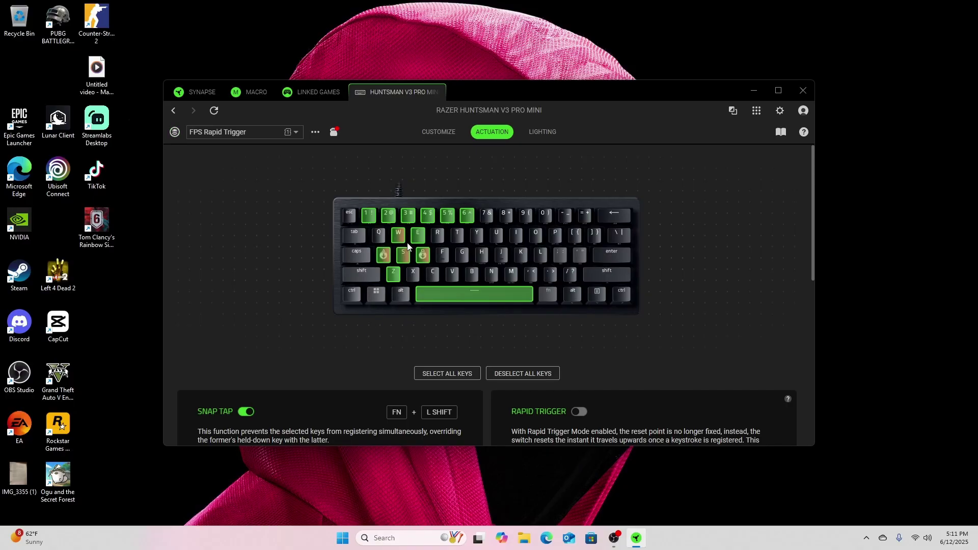
scroll(415, 238, down, 2)
scroll(425, 161, up, 1)
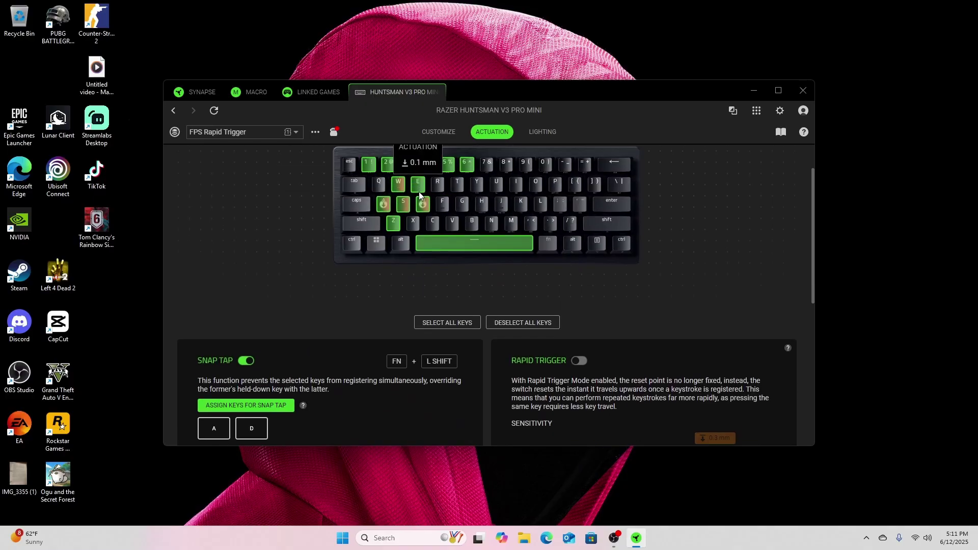
click(579, 361)
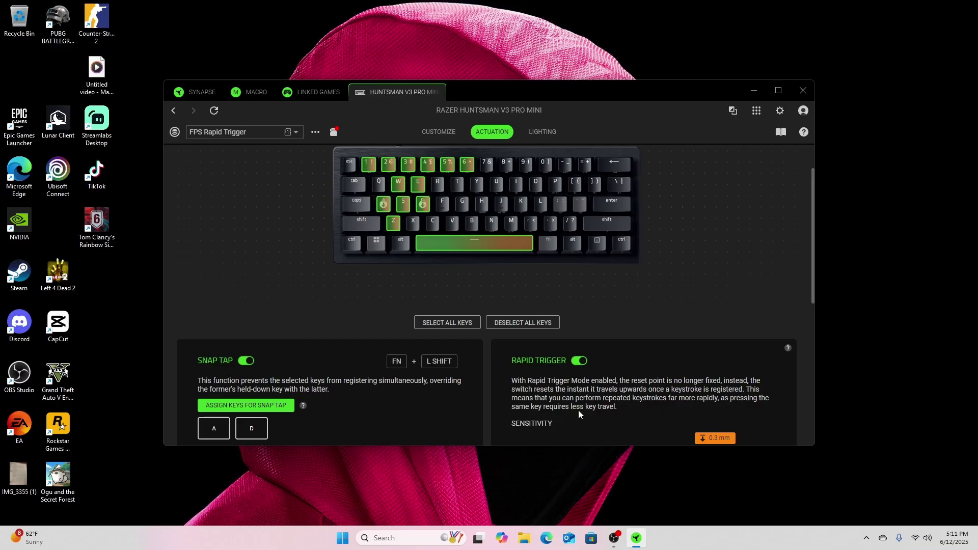
scroll(603, 411, down, 2)
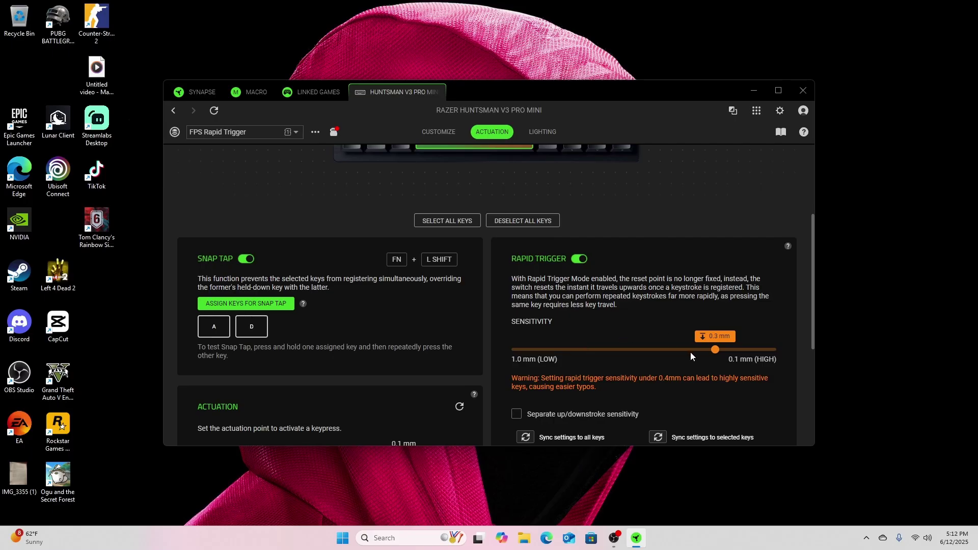
drag(718, 347, 630, 358)
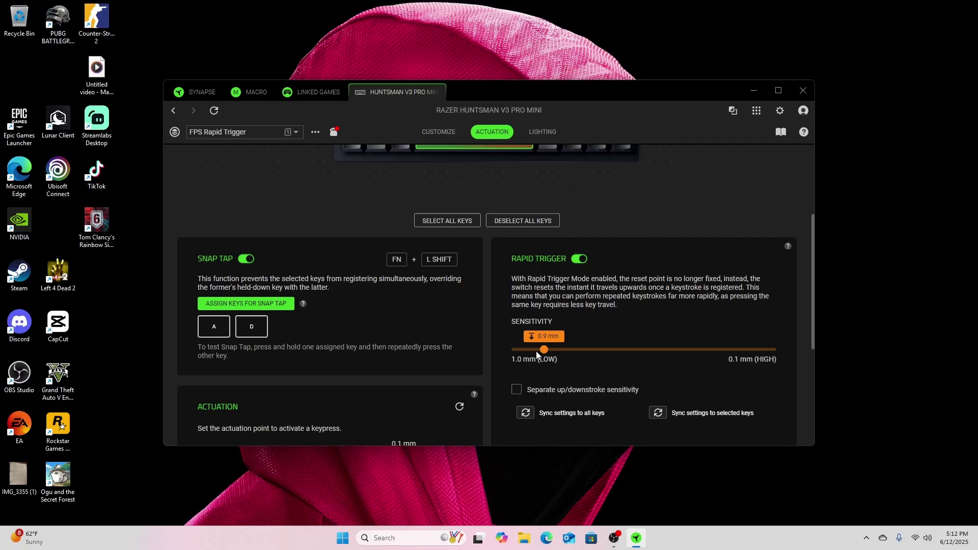
drag(566, 354, 773, 354)
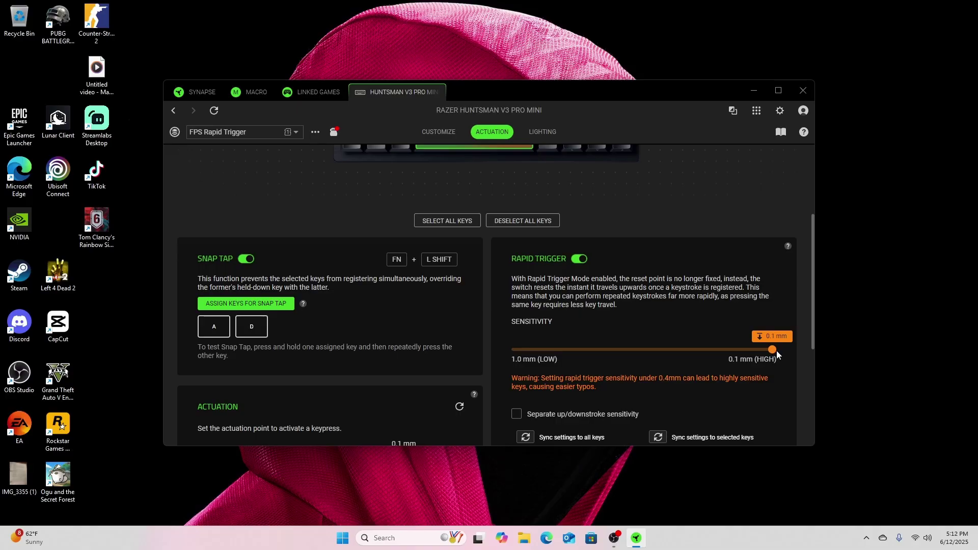
Open the keyboard's lighting settings and start the installation of Razer Chroma for advanced effects
scroll(717, 383, down, 3)
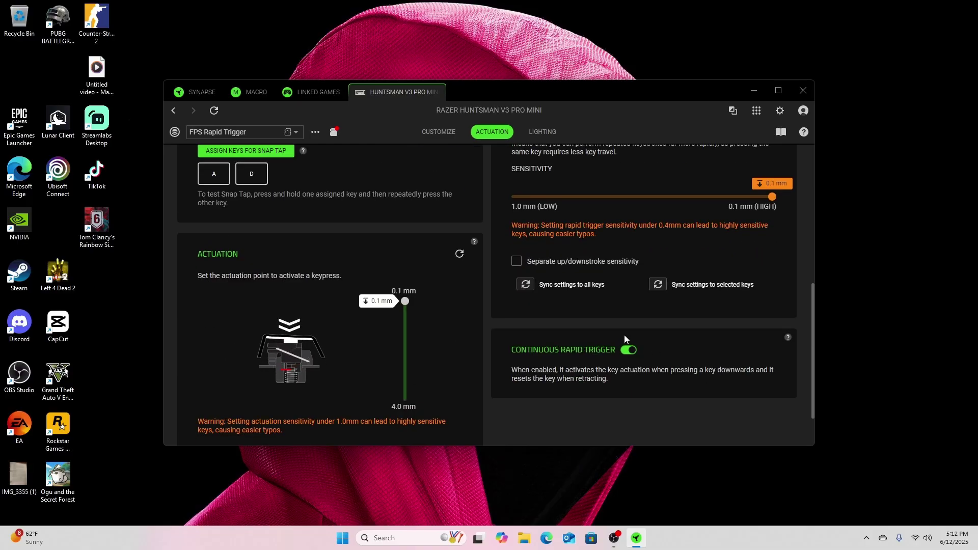
scroll(629, 323, down, 1)
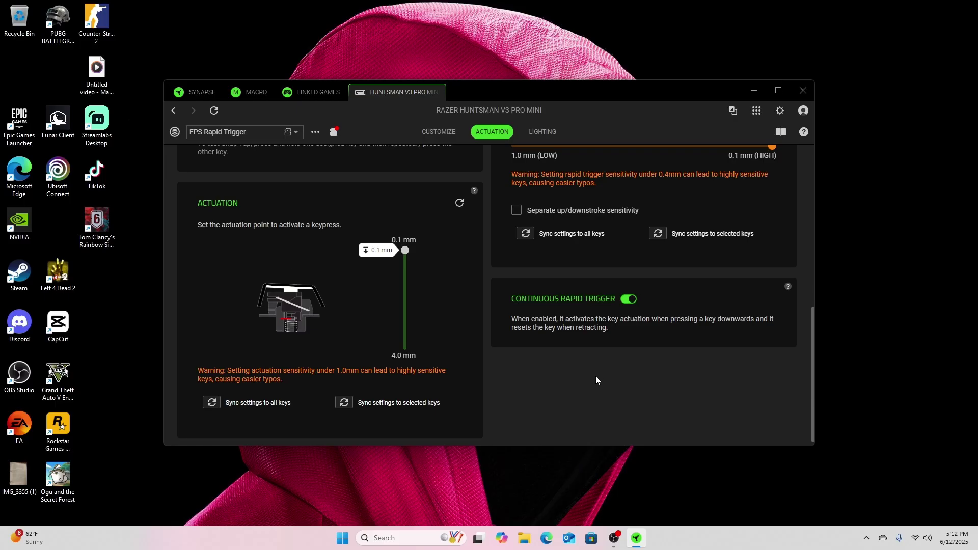
scroll(595, 376, up, 8)
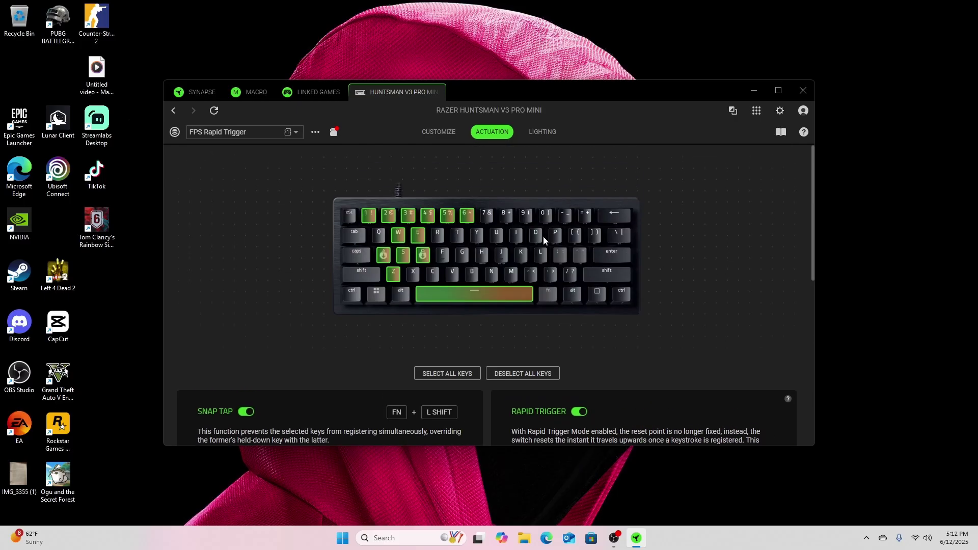
click(543, 134)
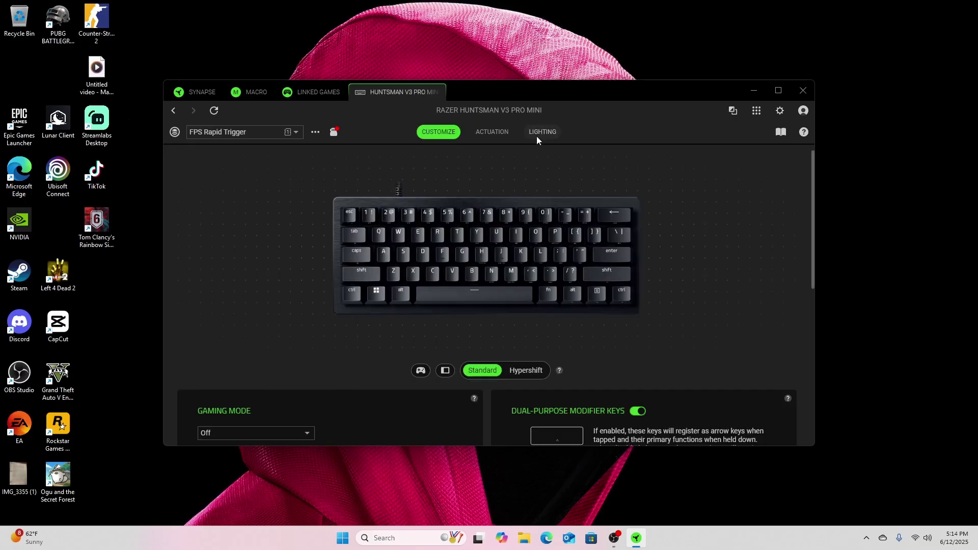
click(543, 133)
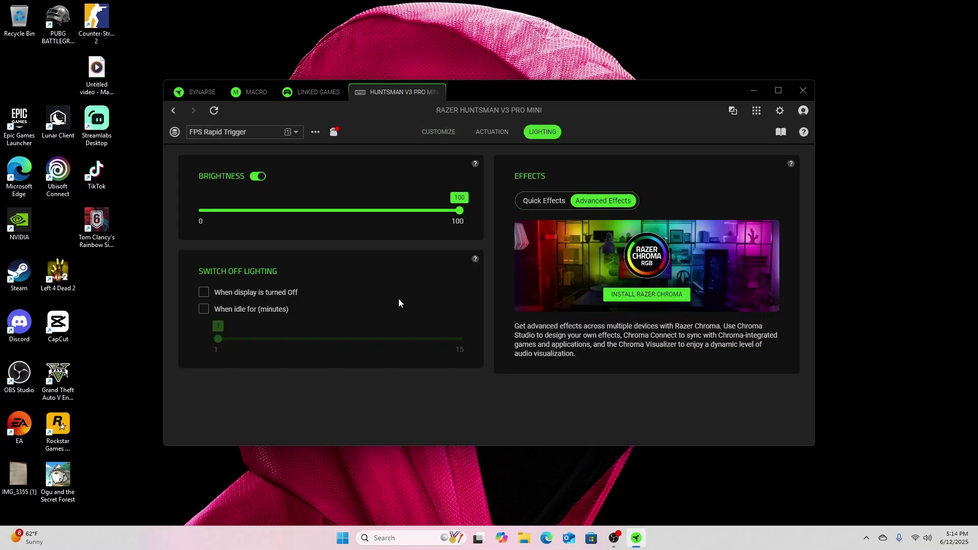
click(630, 300)
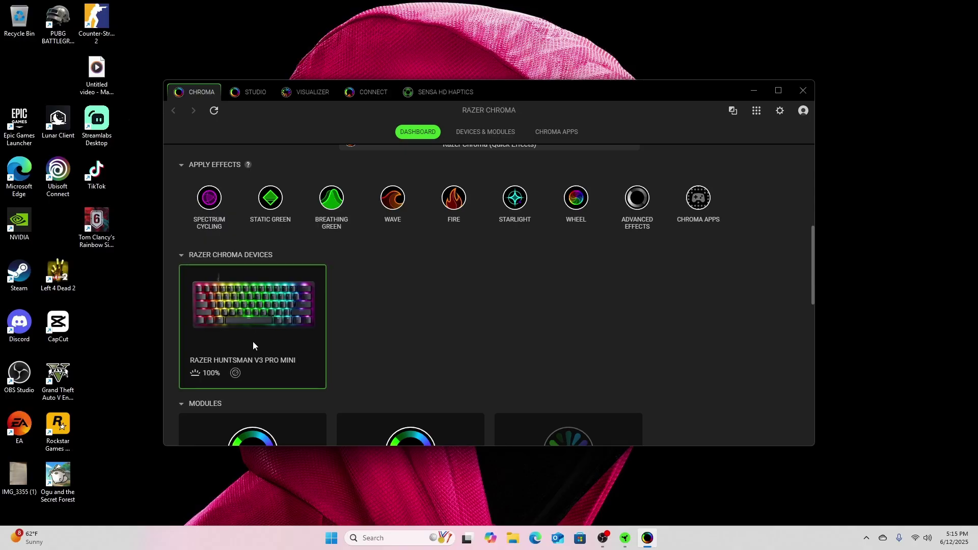
Switch the Razer Huntsman V3 Pro Mini to Advanced Effects in Razer Chroma and launch Chroma Studio
click(253, 346)
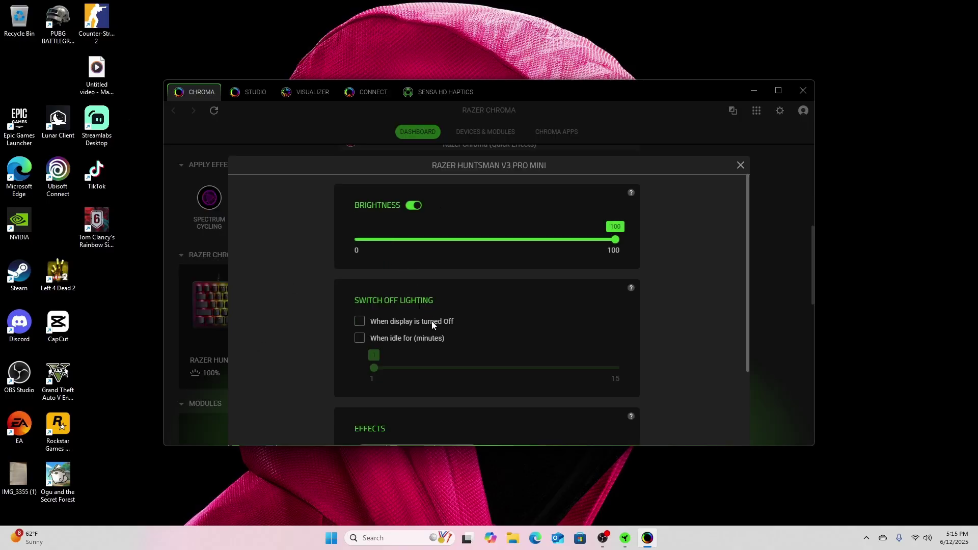
scroll(432, 324, down, 2)
click(454, 360)
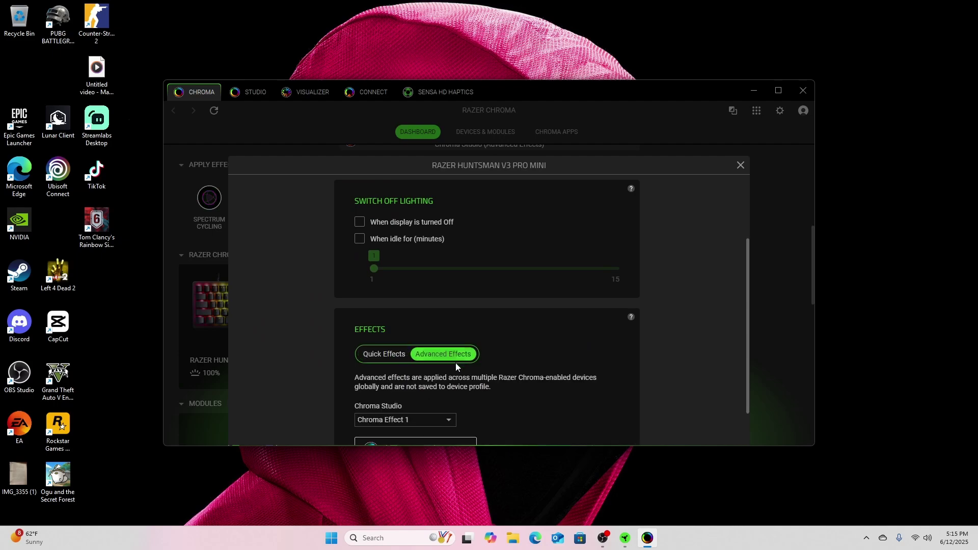
scroll(458, 365, down, 1)
click(444, 373)
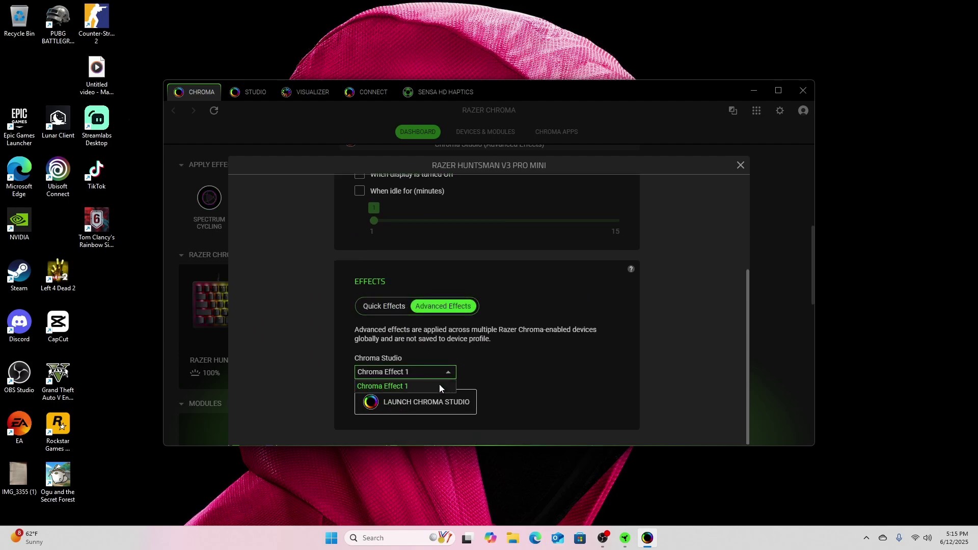
click(494, 372)
click(462, 404)
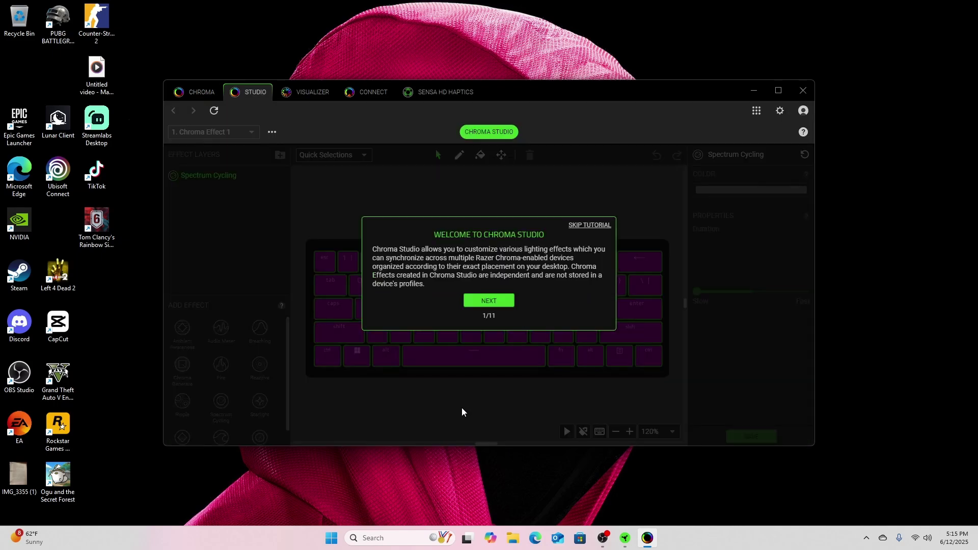
Go through the first pages of the Chroma Studio tutorial and skip the rest
click(470, 301)
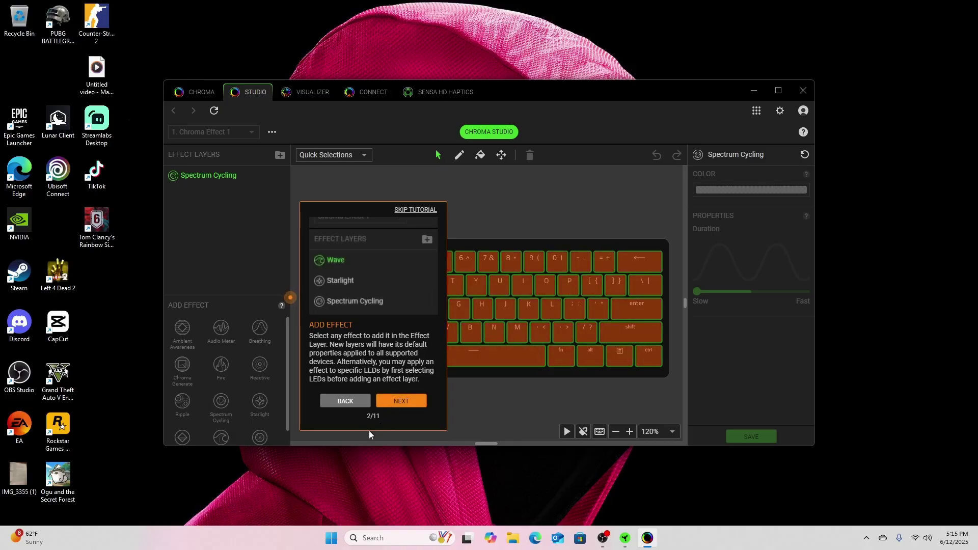
click(401, 400)
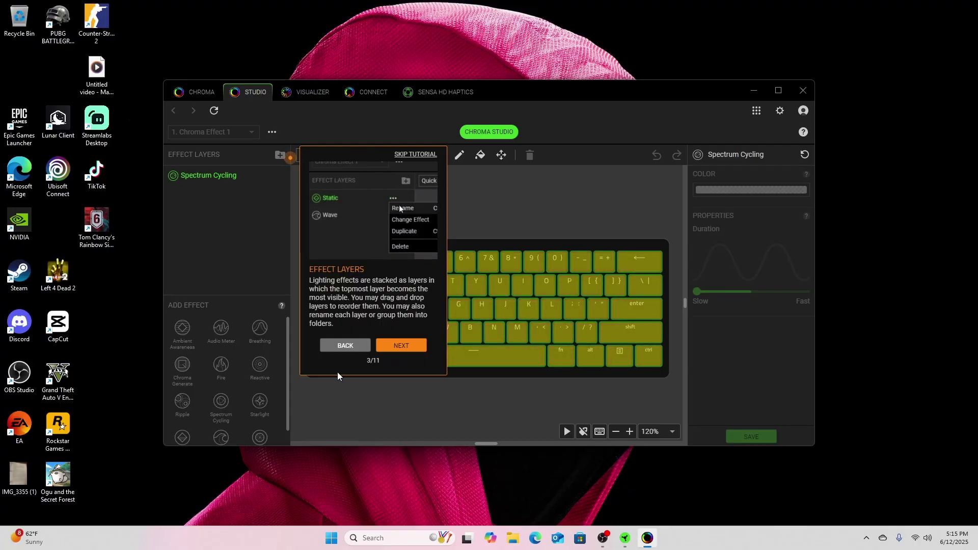
click(399, 345)
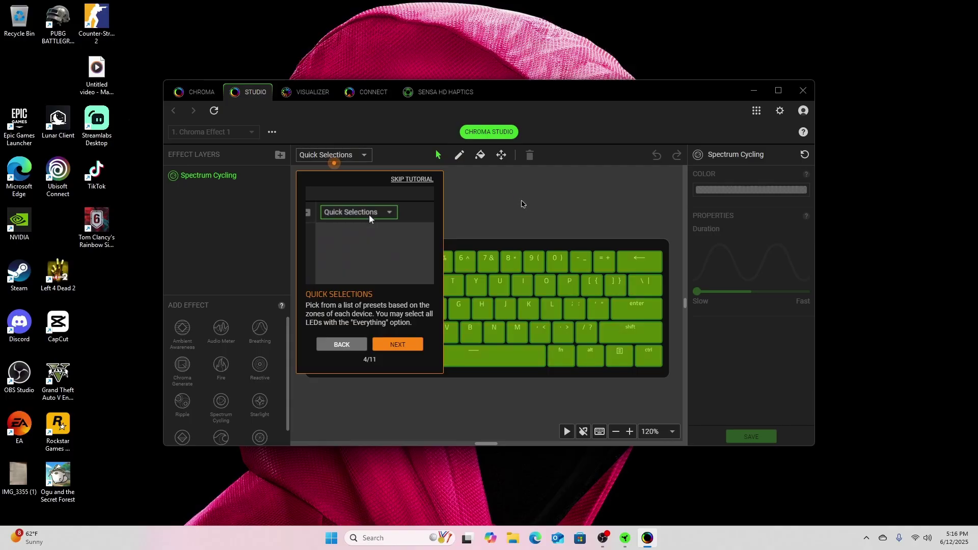
click(424, 179)
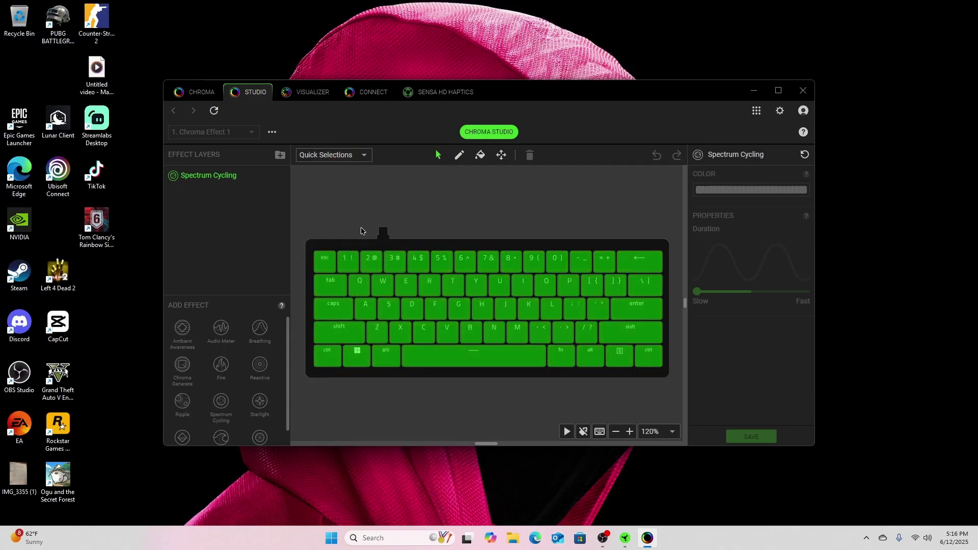
Add a new layer group and a Static effect layer to Chroma Effect 1
mouse_move(220, 179)
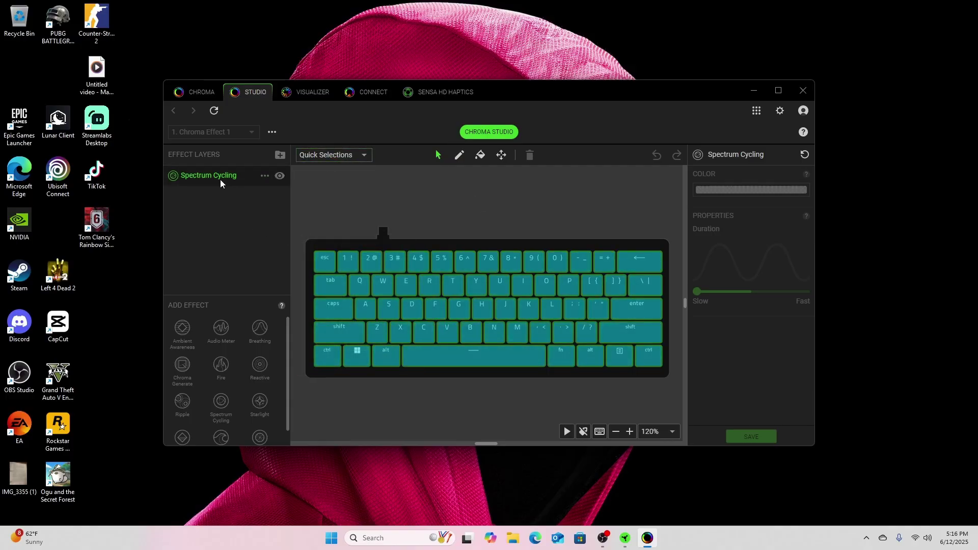
click(279, 154)
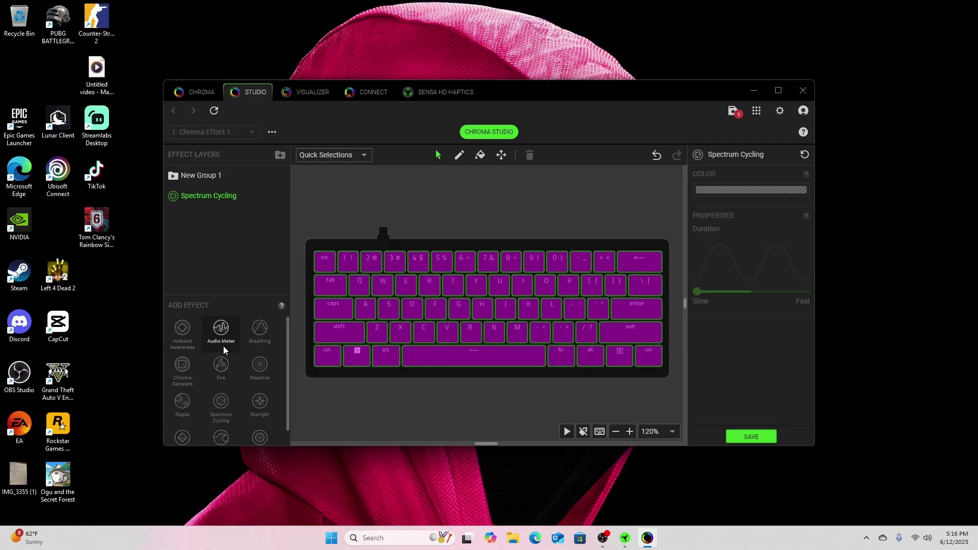
scroll(257, 345, down, 1)
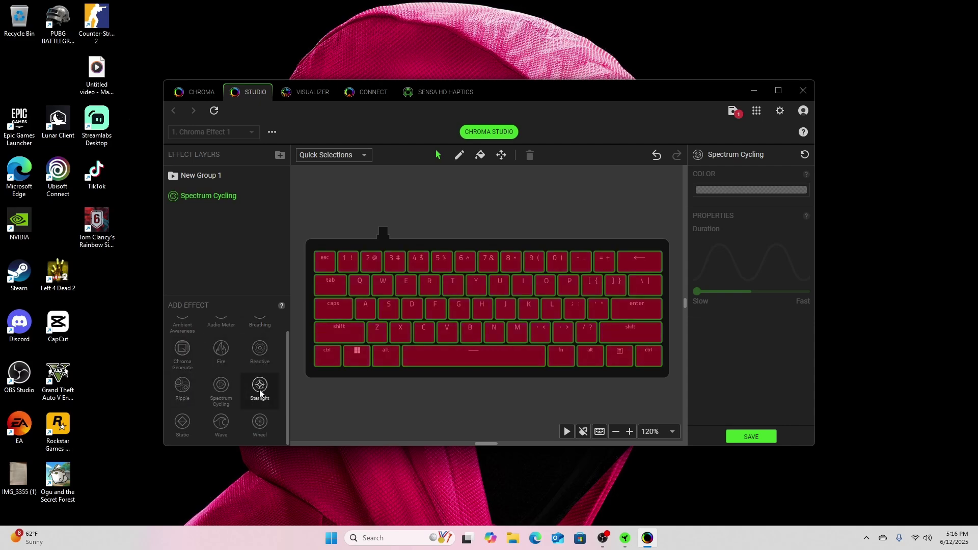
click(182, 423)
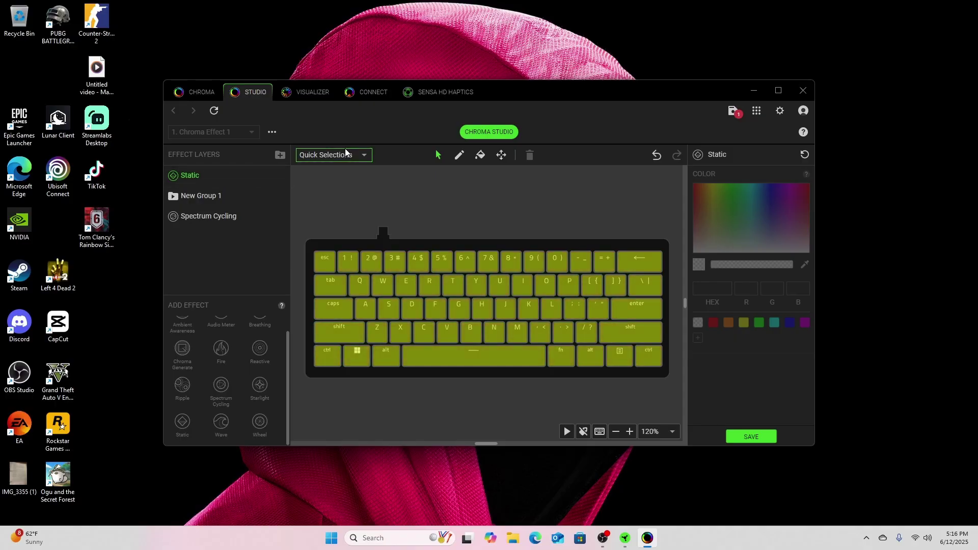
Select the WASD keys in the Static layer and color them red (FF0000)
click(356, 156)
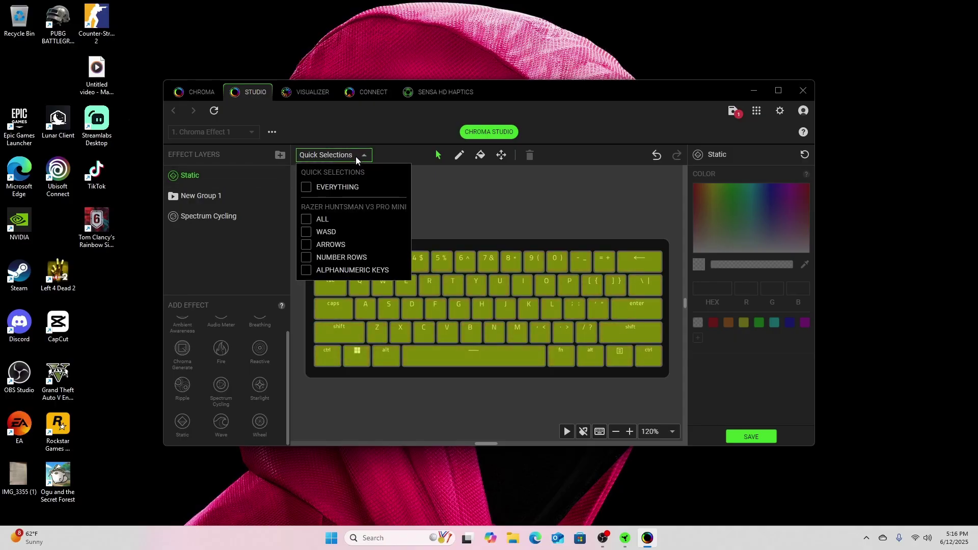
click(343, 237)
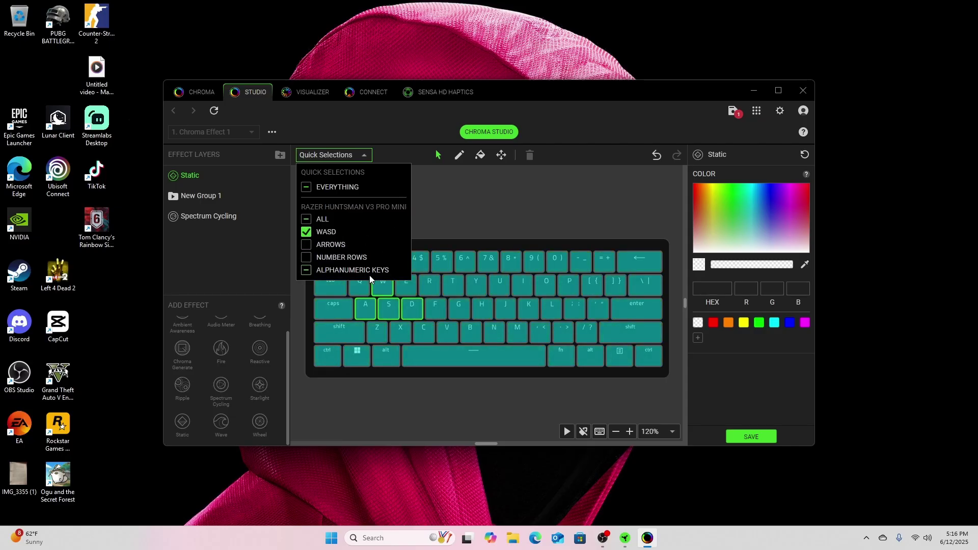
mouse_move(371, 284)
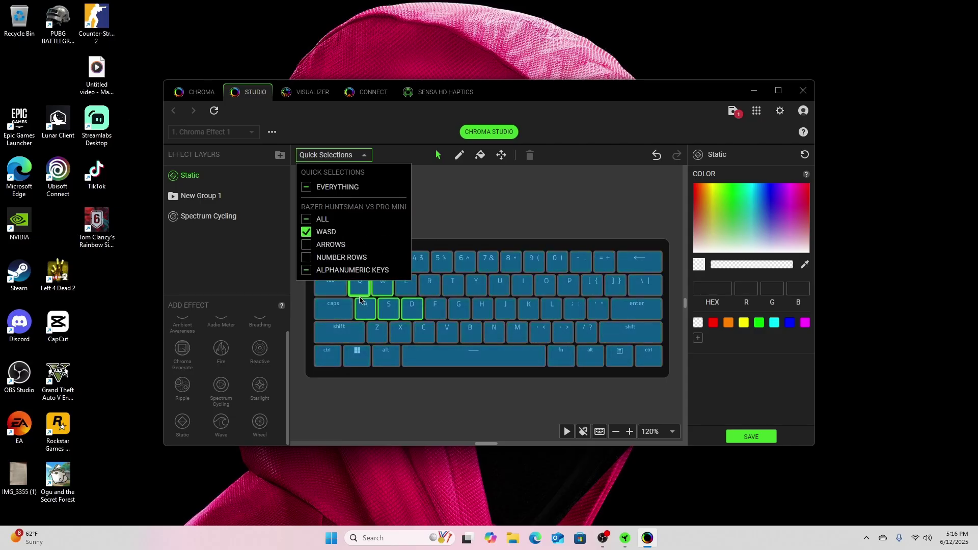
mouse_move(359, 309)
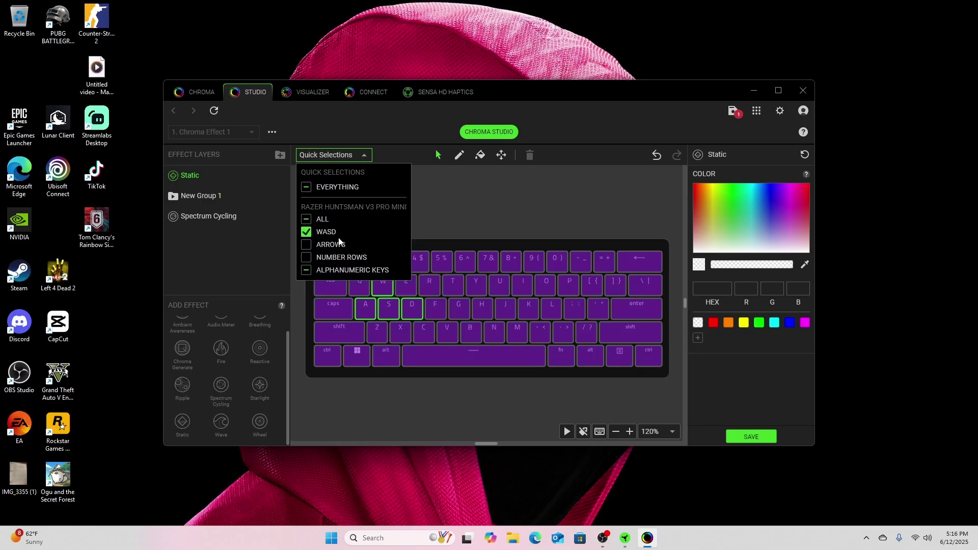
click(715, 324)
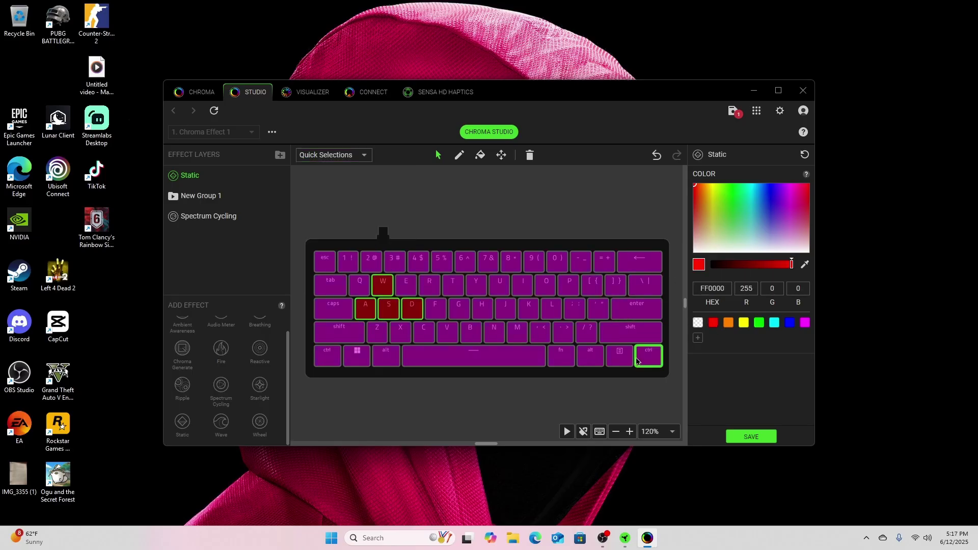
Select the Number Rows group of keys in the Static layer and color it blue (0000FF)
click(348, 265)
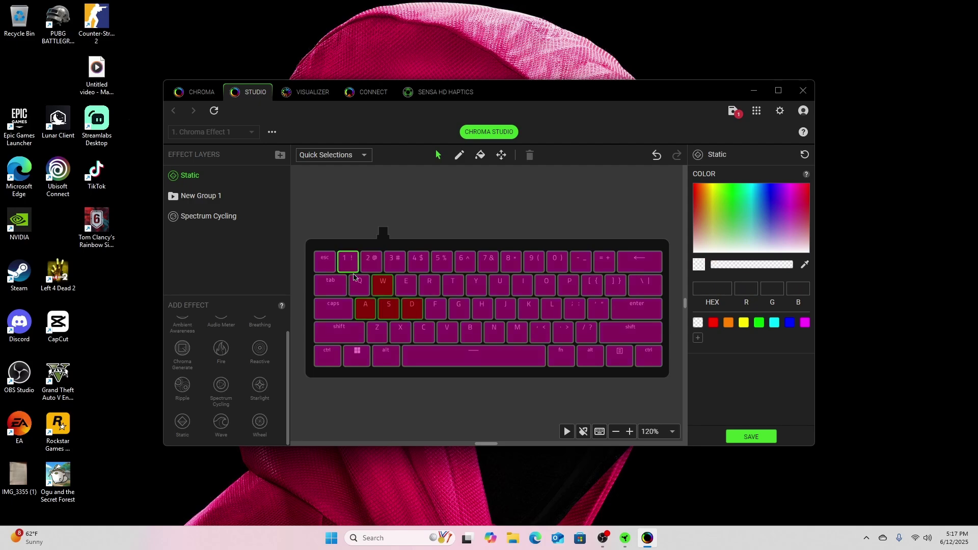
click(366, 154)
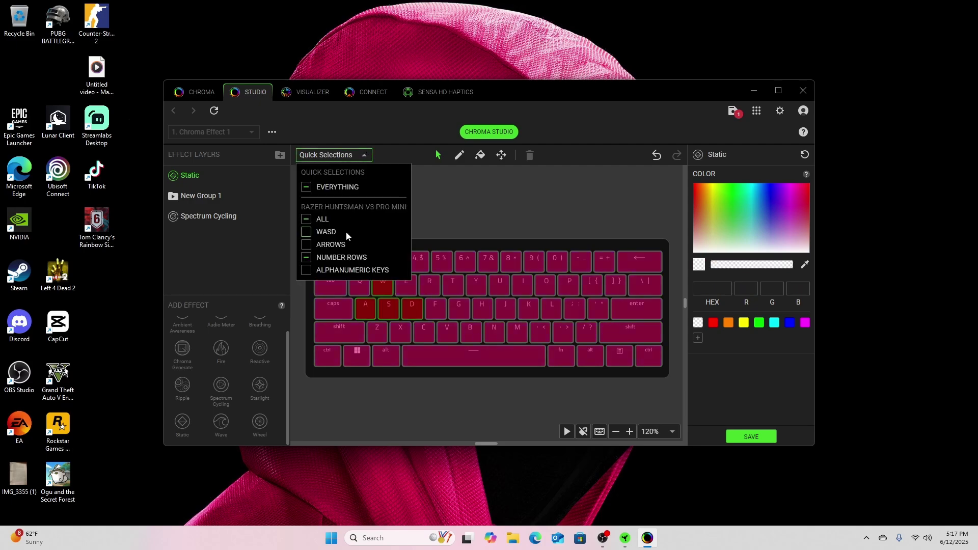
click(345, 262)
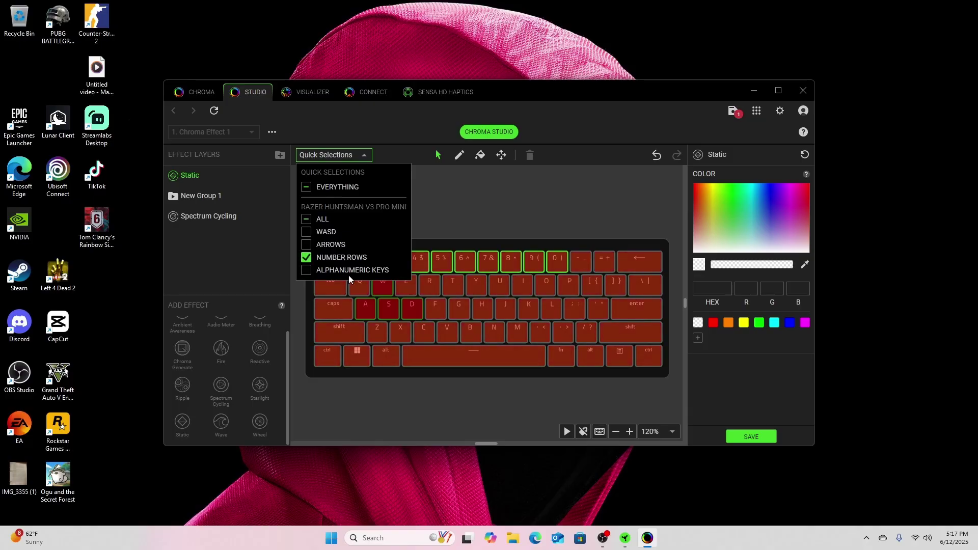
click(789, 322)
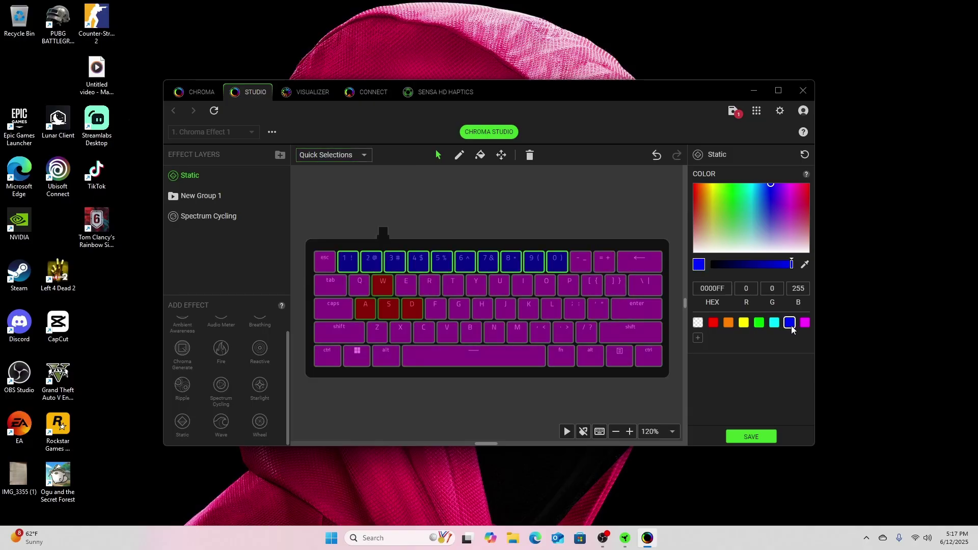
Color the Q, C and X keys orange (FF8000) in the Static layer
click(359, 155)
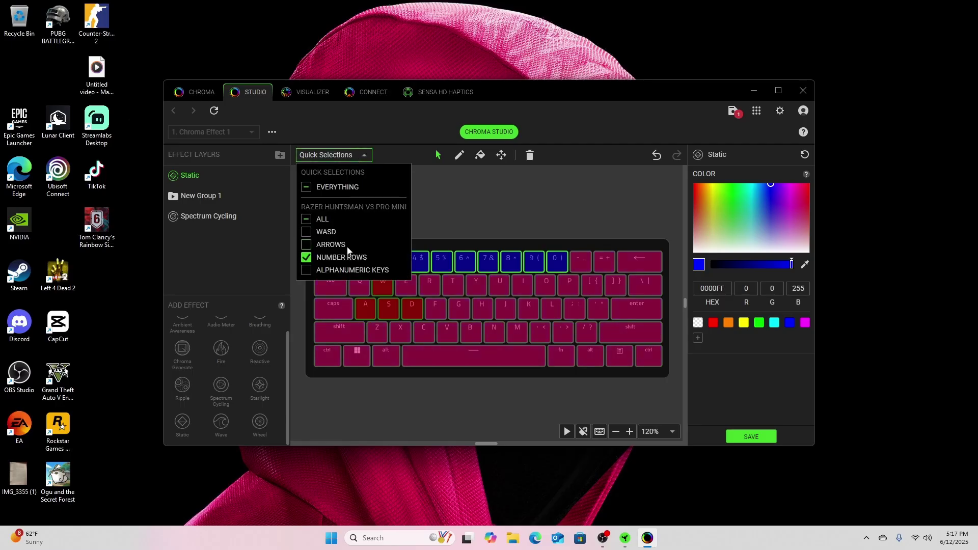
click(361, 293)
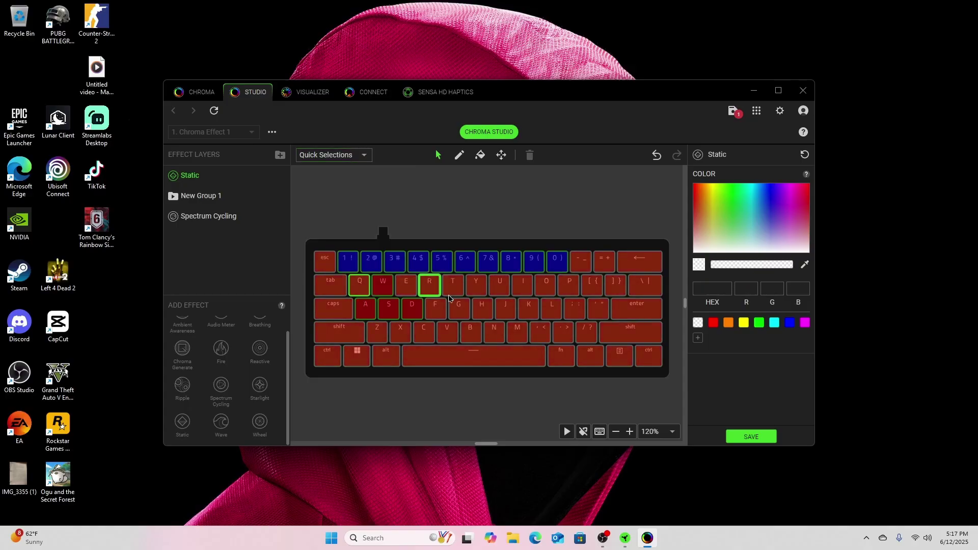
click(662, 334)
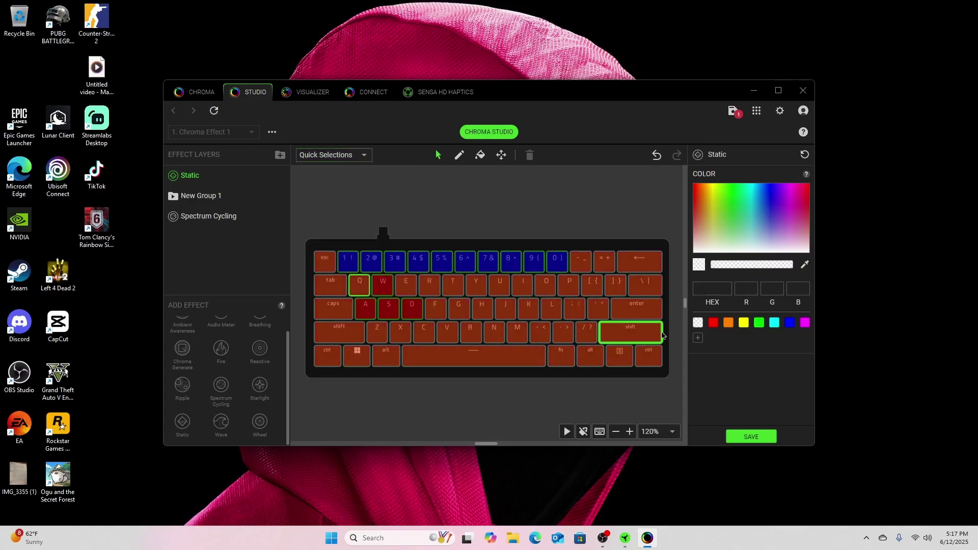
click(729, 323)
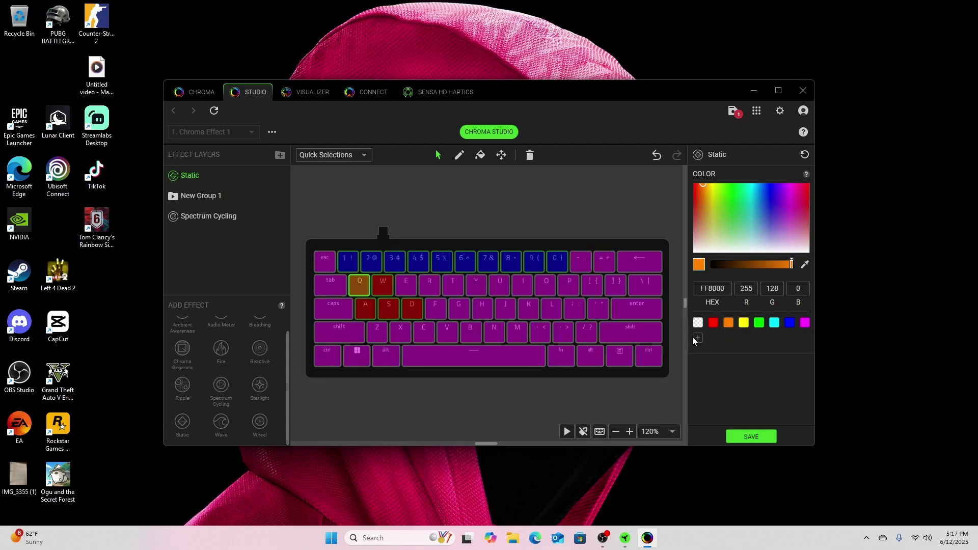
click(422, 333)
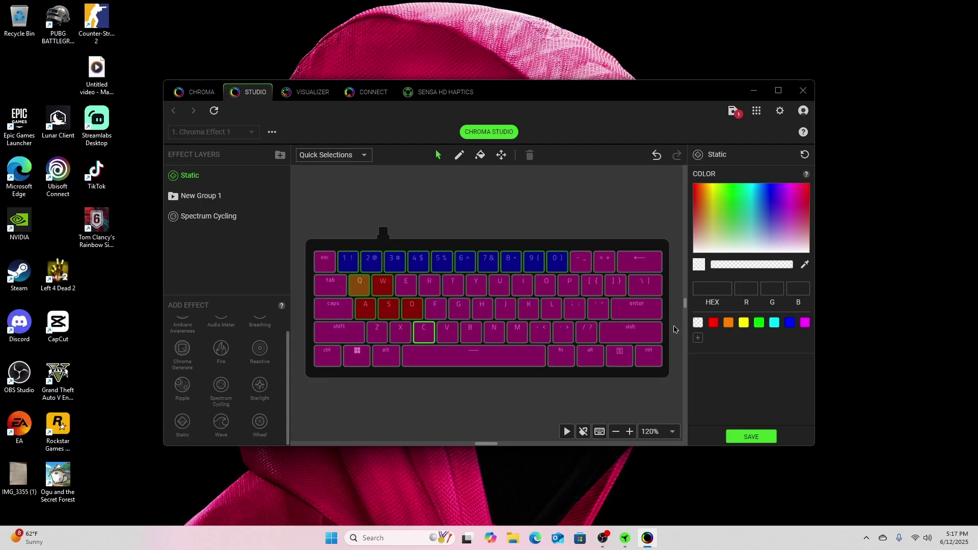
click(409, 314)
click(401, 332)
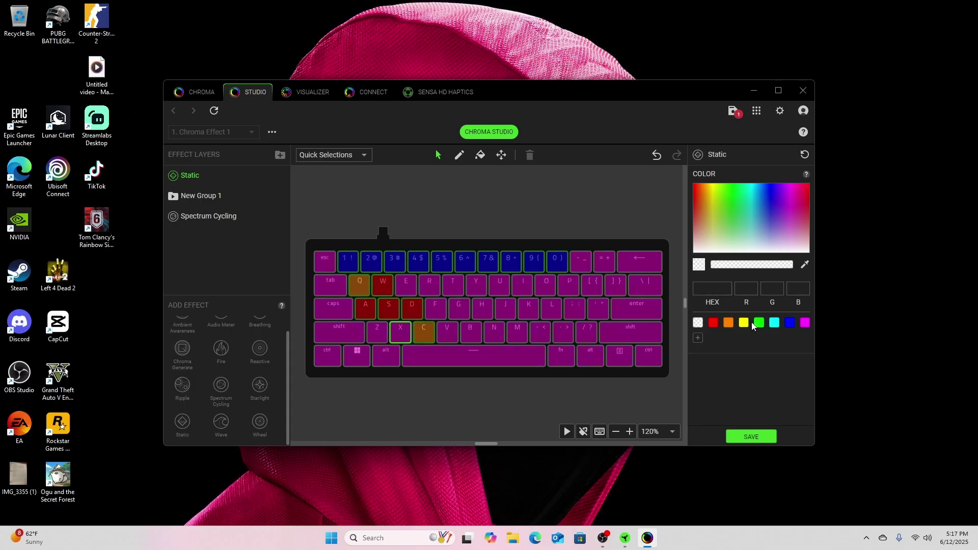
click(729, 323)
click(541, 348)
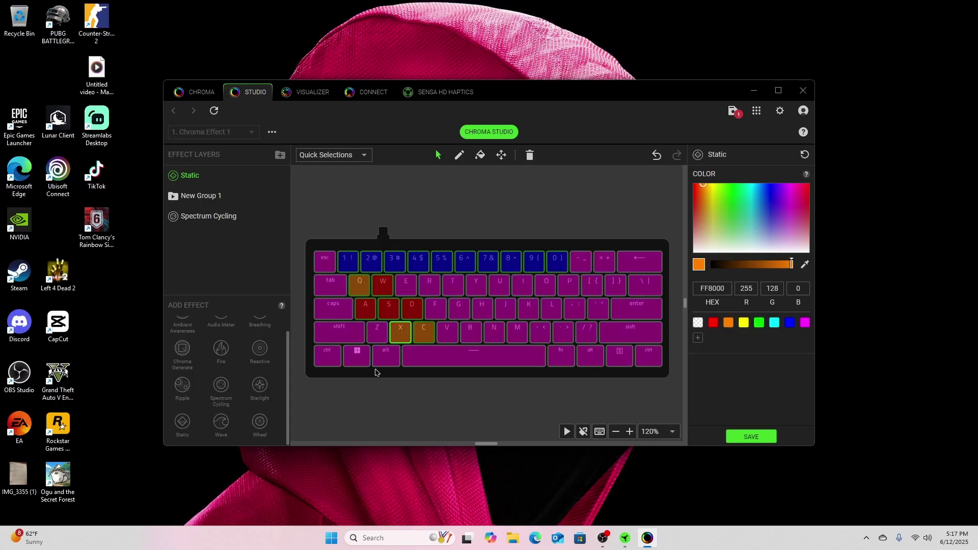
Color the Z key blue (0000FF) and the E key yellow (FFFF00) in the Static layer
click(377, 332)
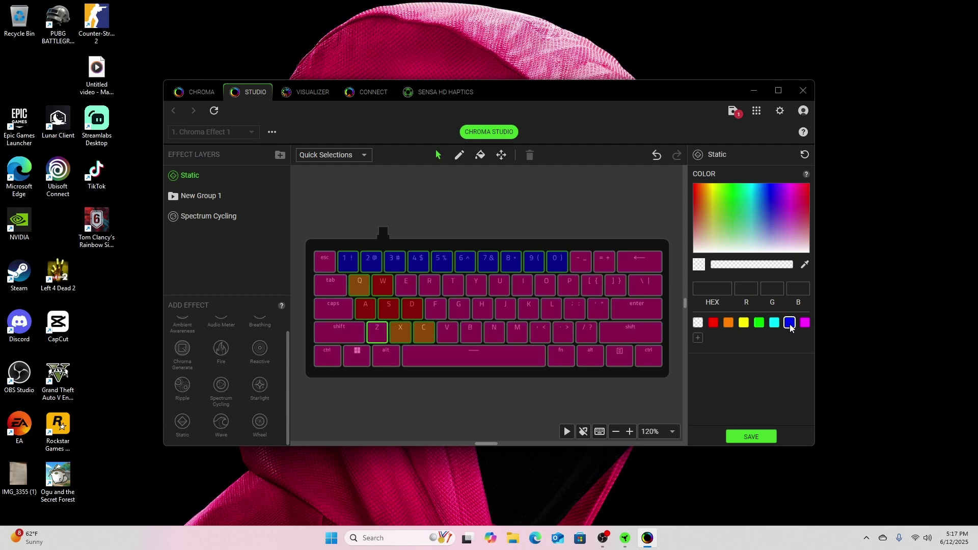
click(789, 322)
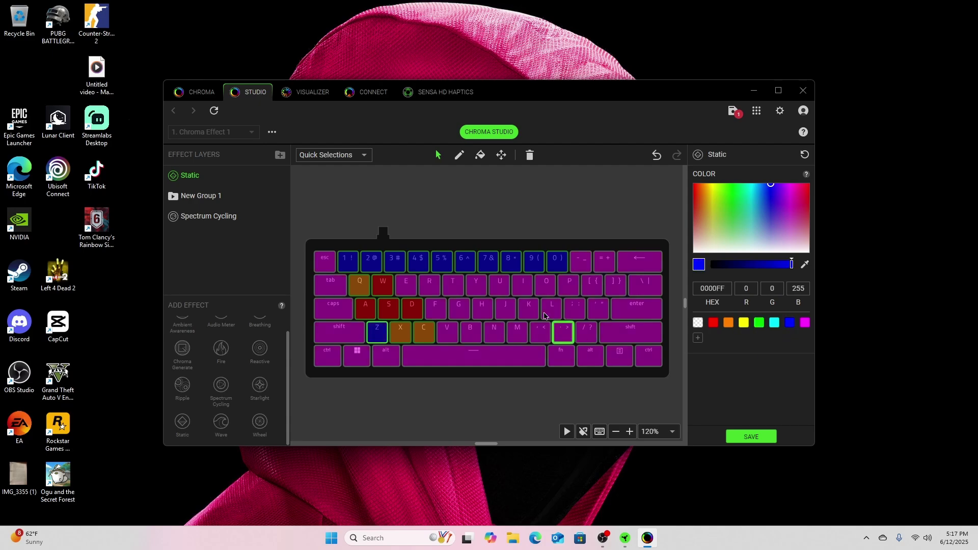
click(408, 288)
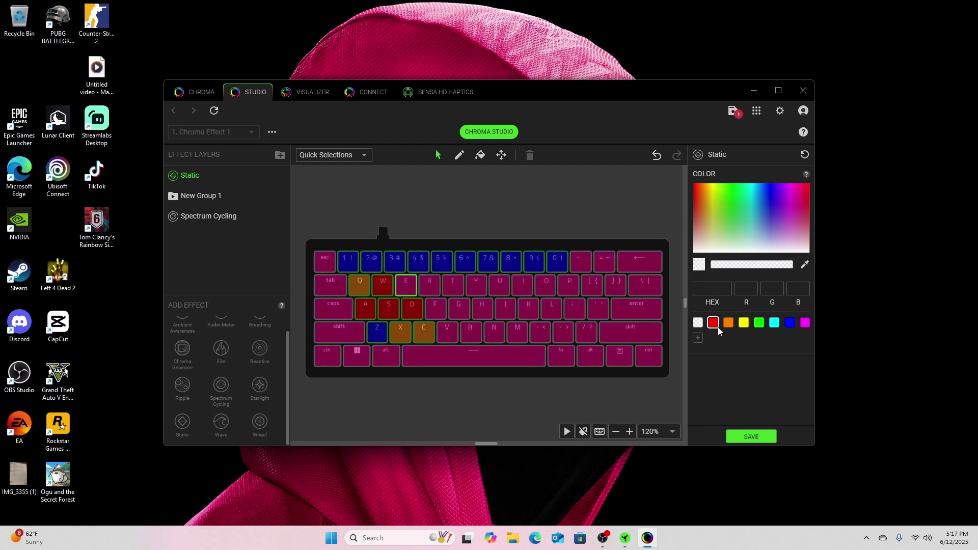
click(744, 325)
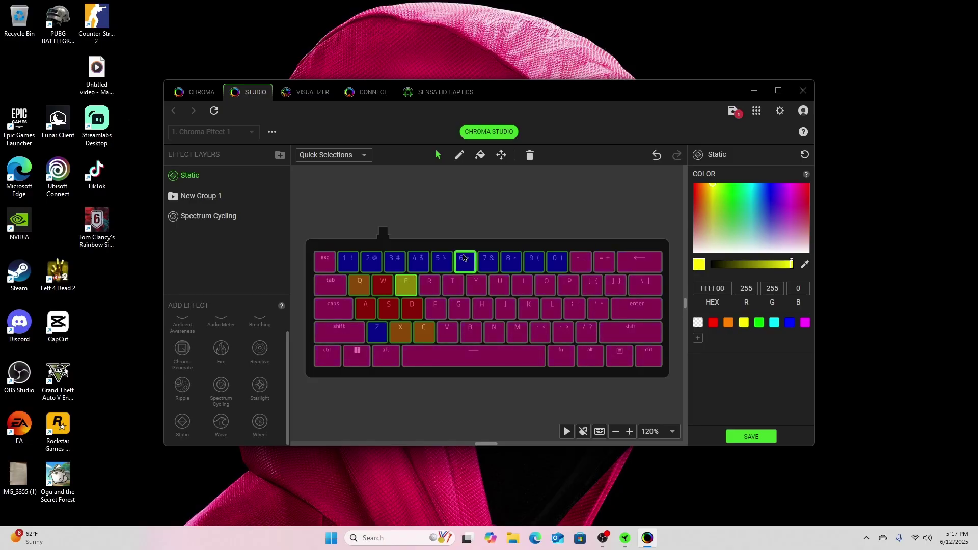
Color the R key cyan (00FFFF) after trying magenta, and save the Chroma effect
click(430, 285)
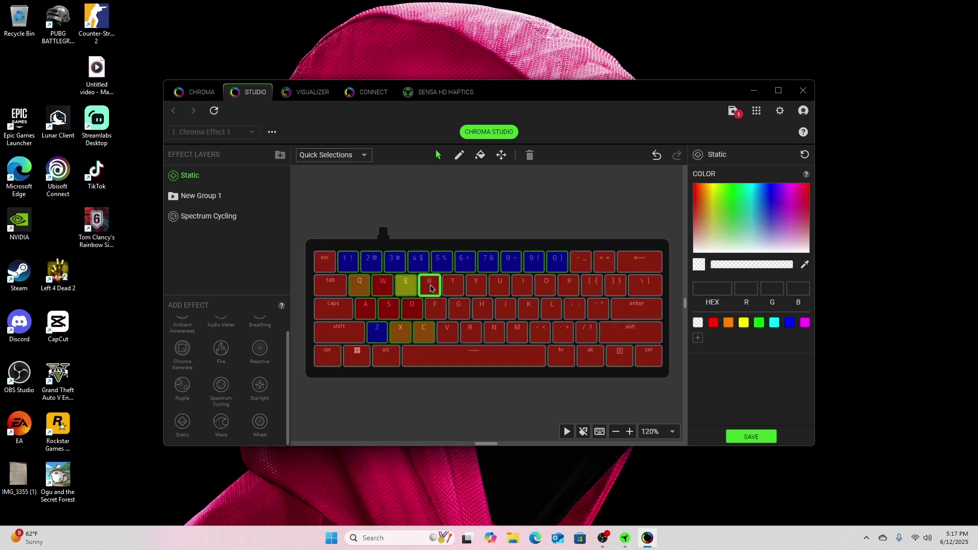
click(808, 327)
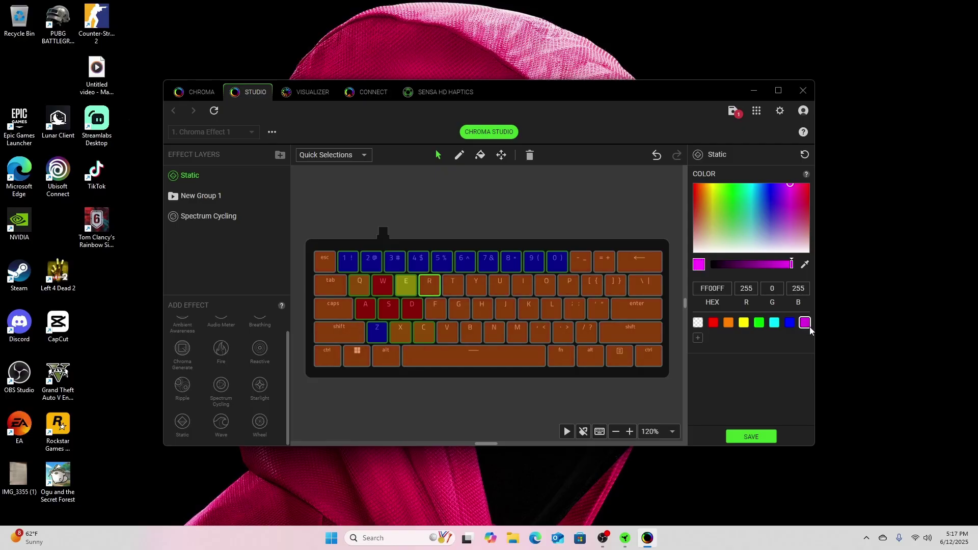
click(775, 326)
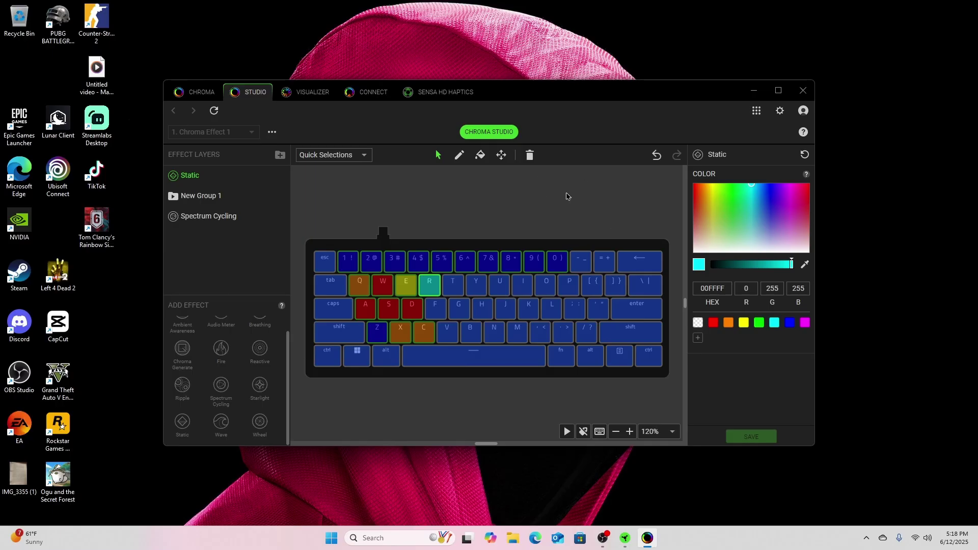
click(543, 198)
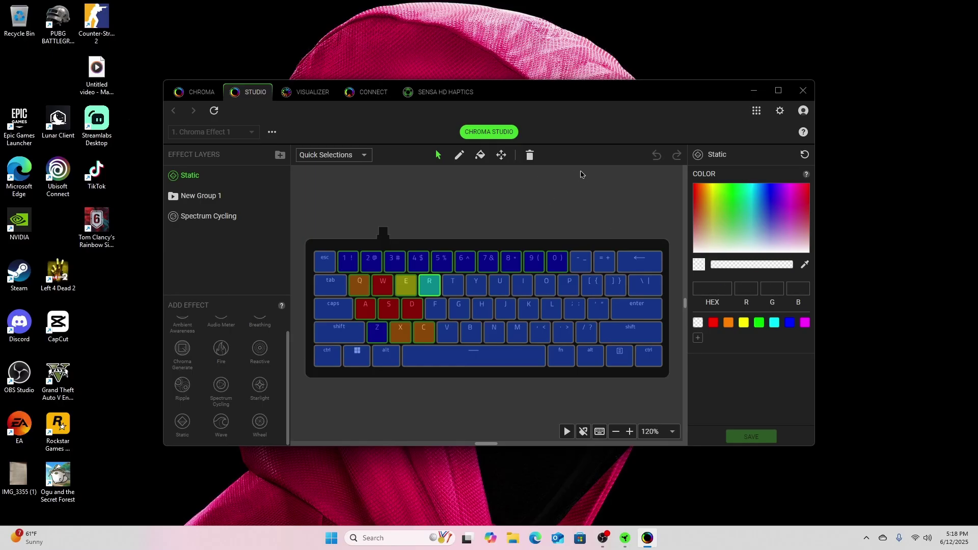